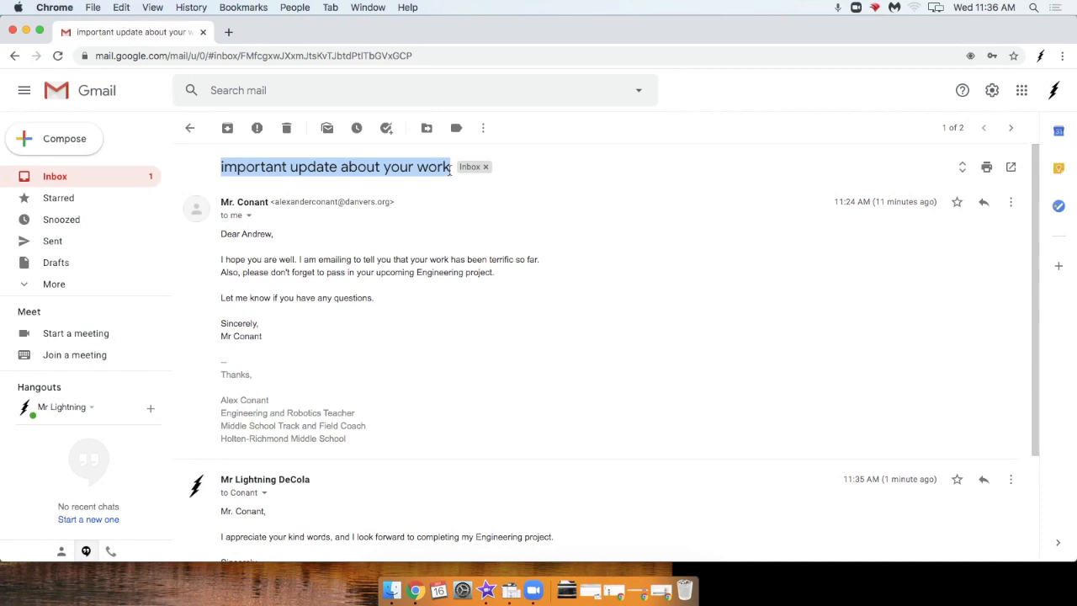
# Open the inbox email "An answer from last class" and examine its greeting, body and closing
pyautogui.click(115, 178)
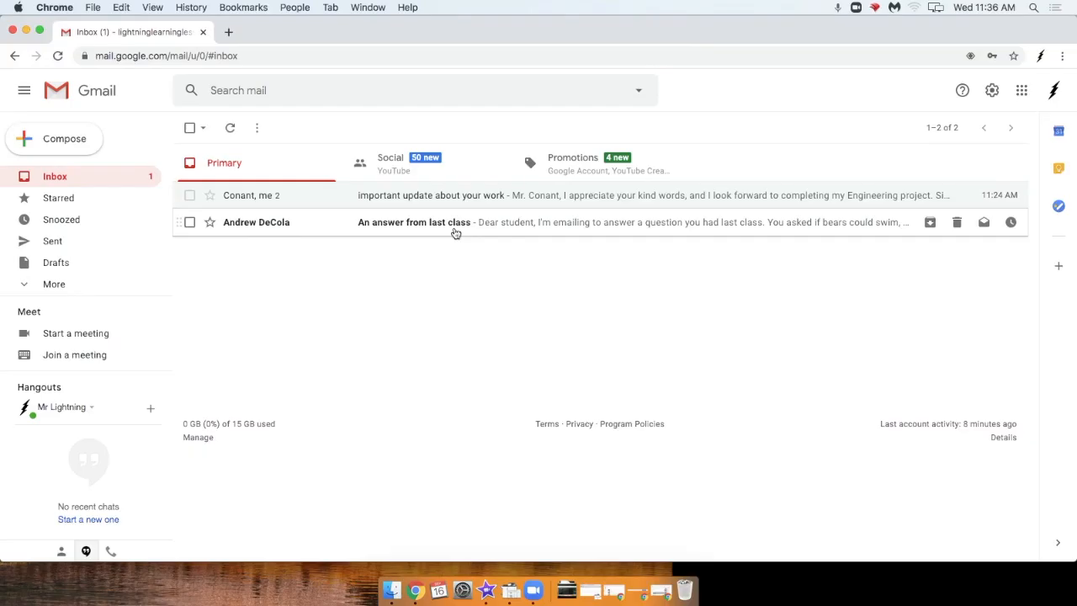
pyautogui.click(720, 301)
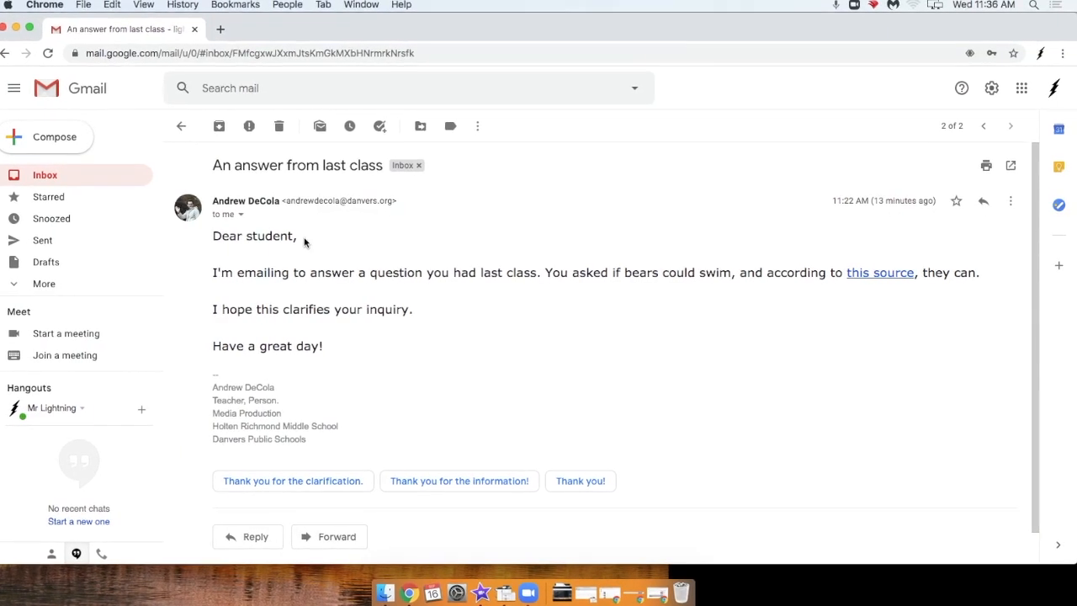
pyautogui.moveTo(213, 237); pyautogui.dragTo(299, 237)
pyautogui.click(219, 275)
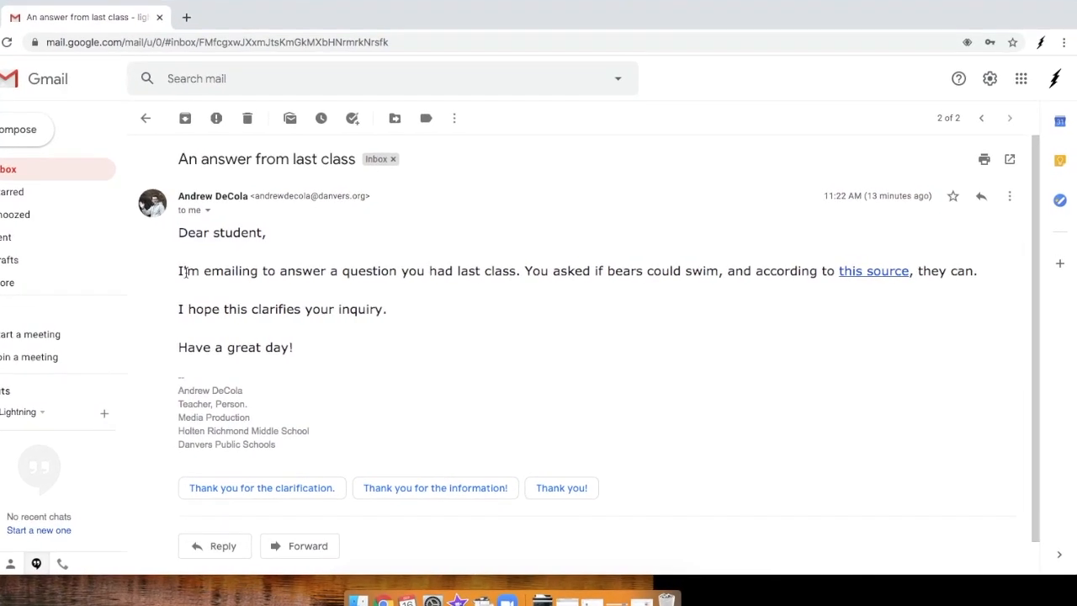
pyautogui.moveTo(179, 273); pyautogui.dragTo(882, 262)
pyautogui.click(897, 255)
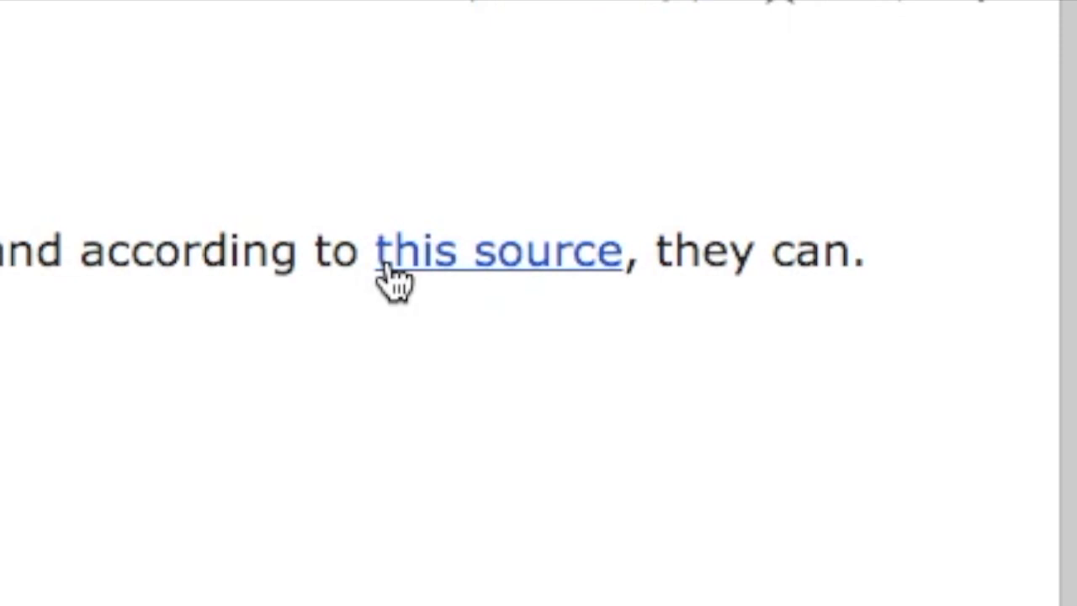
pyautogui.moveTo(223, 313); pyautogui.dragTo(402, 310)
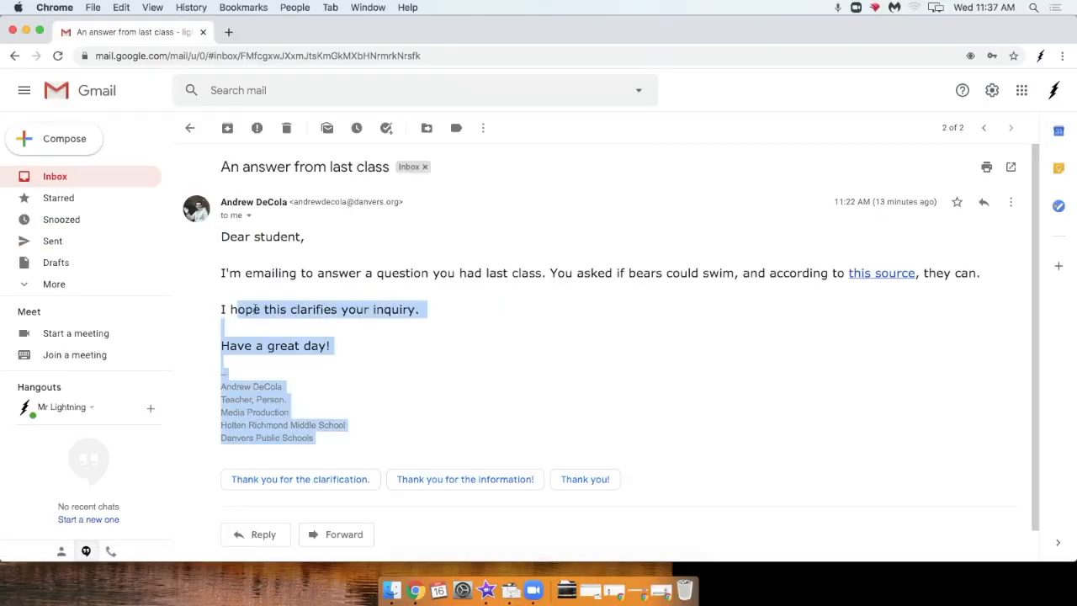
pyautogui.click(402, 310)
pyautogui.moveTo(339, 346); pyautogui.dragTo(221, 348)
pyautogui.click(370, 327)
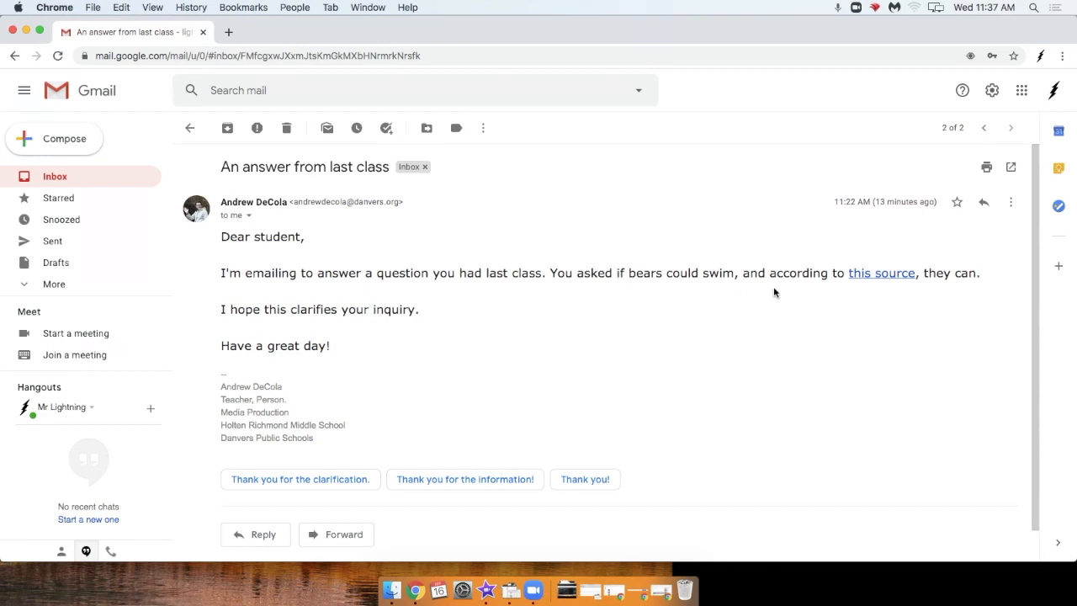
# Open the "this source" link from the email, examine the passage about black bears swimming, and close the page
pyautogui.click(858, 277)
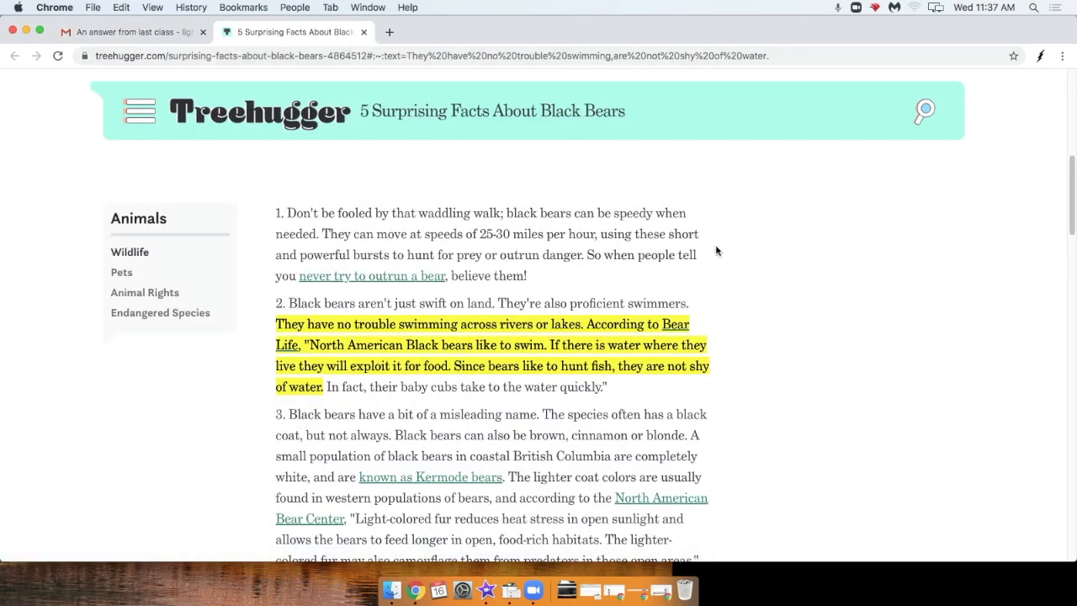
pyautogui.moveTo(277, 324); pyautogui.dragTo(583, 327)
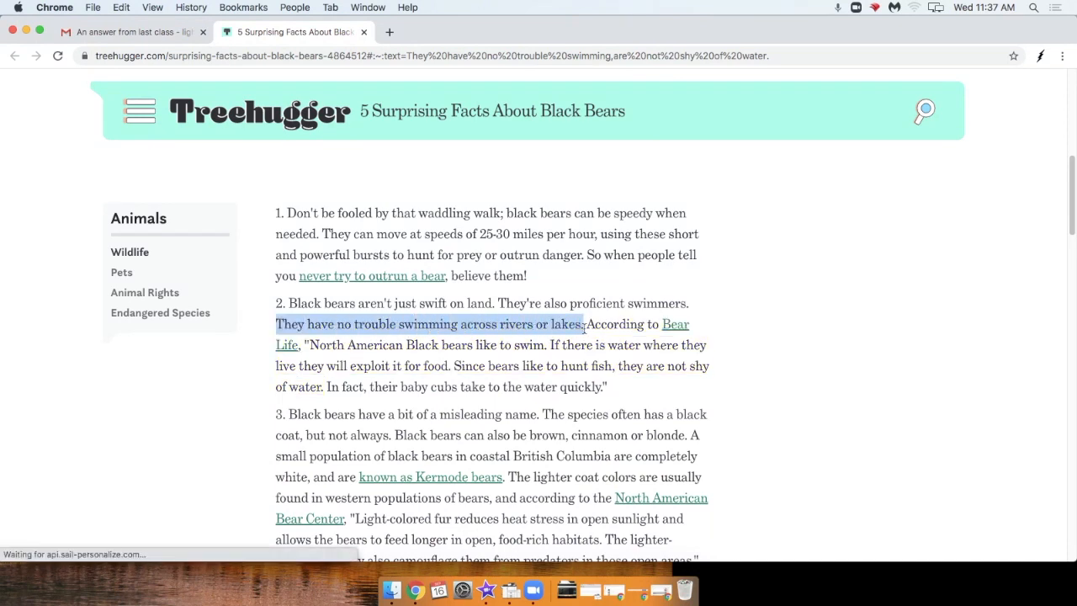
pyautogui.click(584, 328)
pyautogui.moveTo(618, 386); pyautogui.dragTo(277, 329)
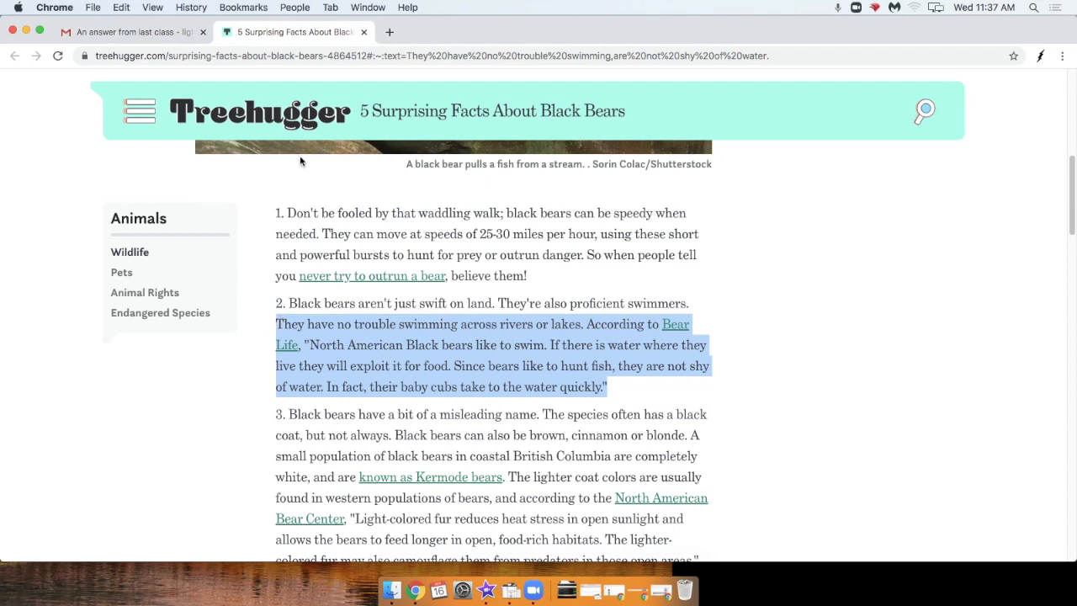
pyautogui.click(363, 33)
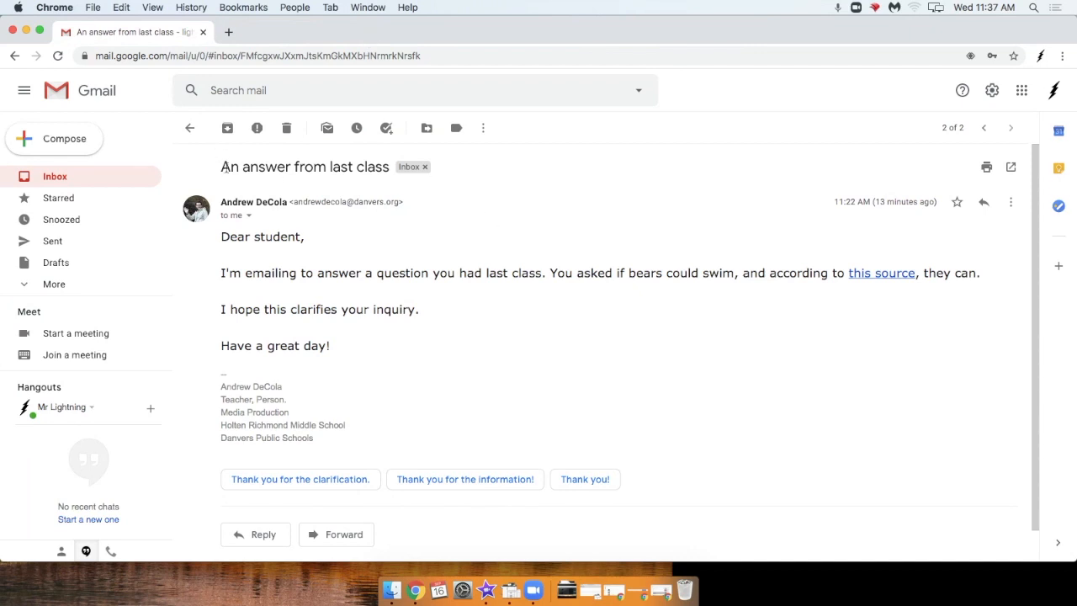
# Examine how the subject line and each body sentence explain the email's purpose, the question and its source
pyautogui.moveTo(430, 344)
pyautogui.mouseDown()
pyautogui.moveTo(373, 310)
pyautogui.moveTo(216, 271)
pyautogui.mouseUp()
pyautogui.click(222, 272)
pyautogui.moveTo(220, 167); pyautogui.dragTo(392, 168)
pyautogui.click(381, 280)
pyautogui.moveTo(222, 273); pyautogui.dragTo(561, 272)
pyautogui.click(599, 274)
pyautogui.moveTo(630, 274); pyautogui.dragTo(738, 272)
pyautogui.click(780, 276)
pyautogui.moveTo(771, 275); pyautogui.dragTo(923, 276)
pyautogui.click(923, 276)
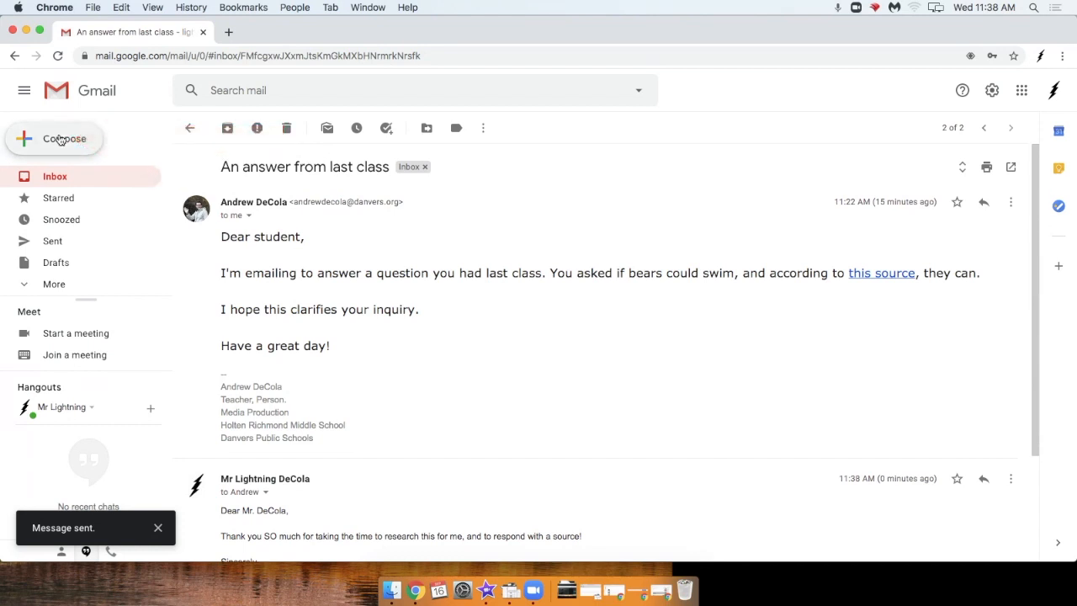
# Start a new message, dismiss the desktop notifications prompt, and add the suggested teacher contact matching "mr" as recipient
pyautogui.click(60, 140)
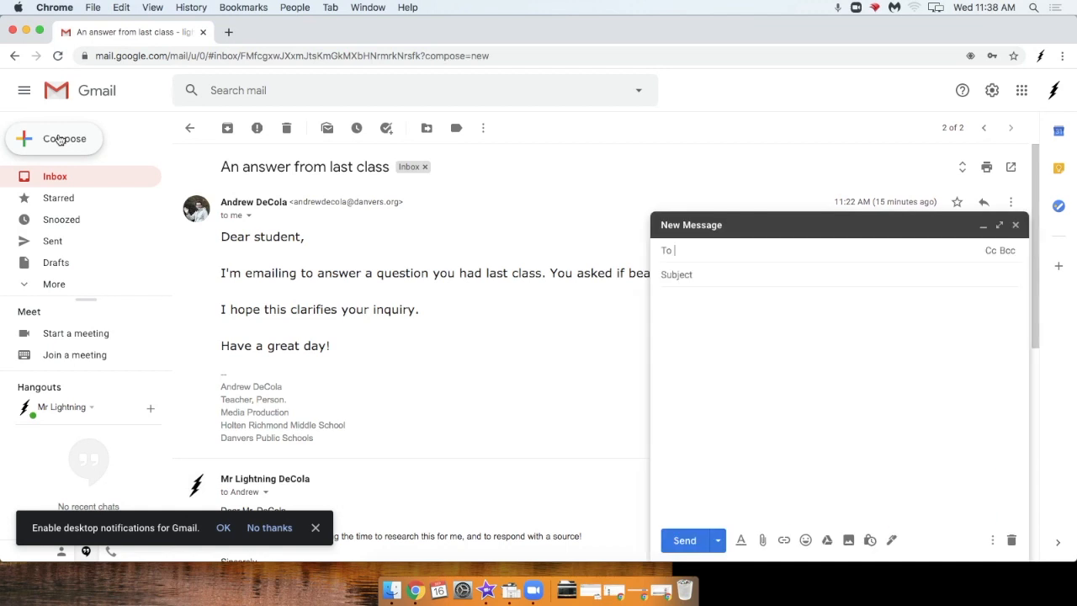
pyautogui.click(315, 528)
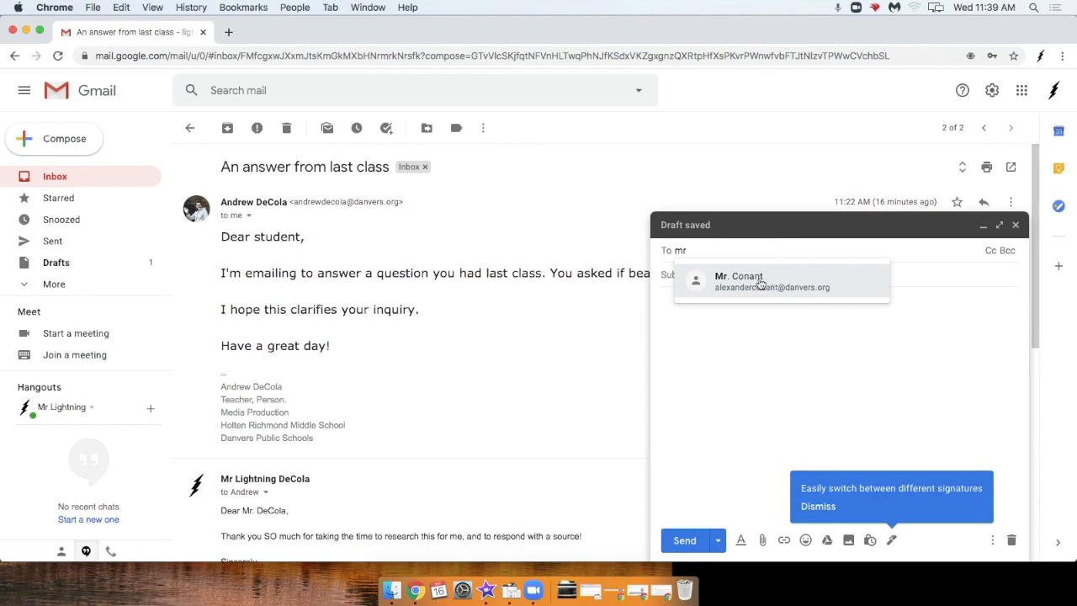
pyautogui.moveTo(751, 282)
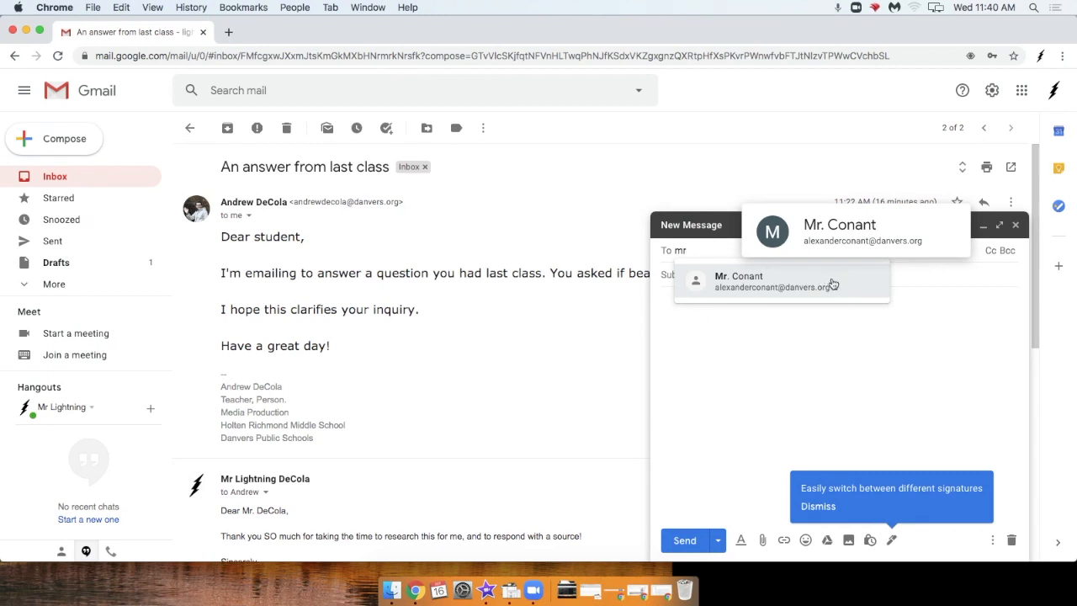
pyautogui.click(832, 285)
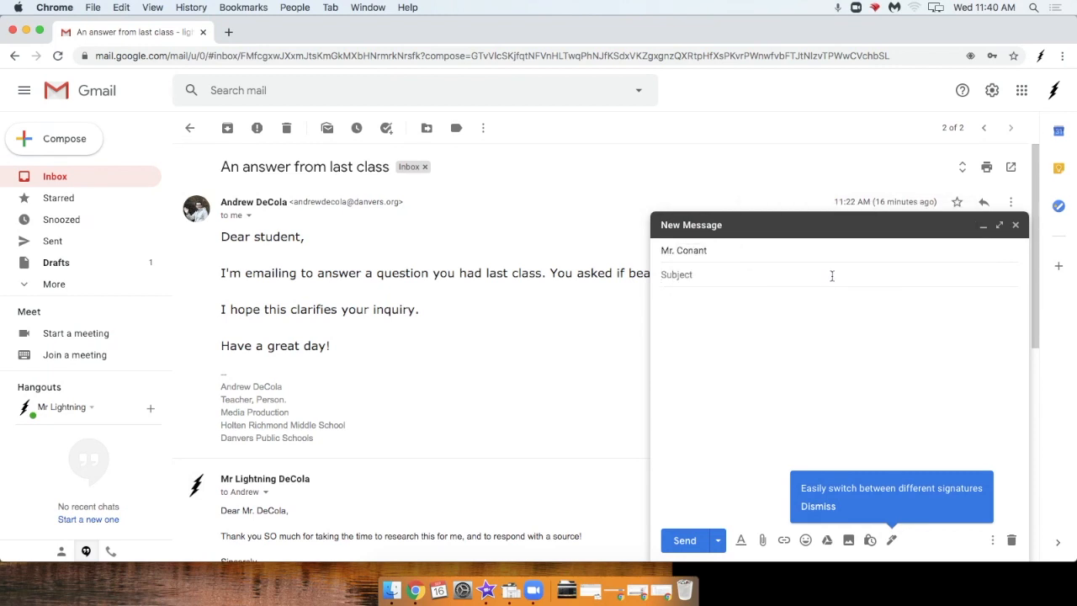
# Enter "Big news about Gmail" as the new message's subject
pyautogui.write('N')
pyautogui.press('BackSpace')
pyautogui.write('Big news about GM')
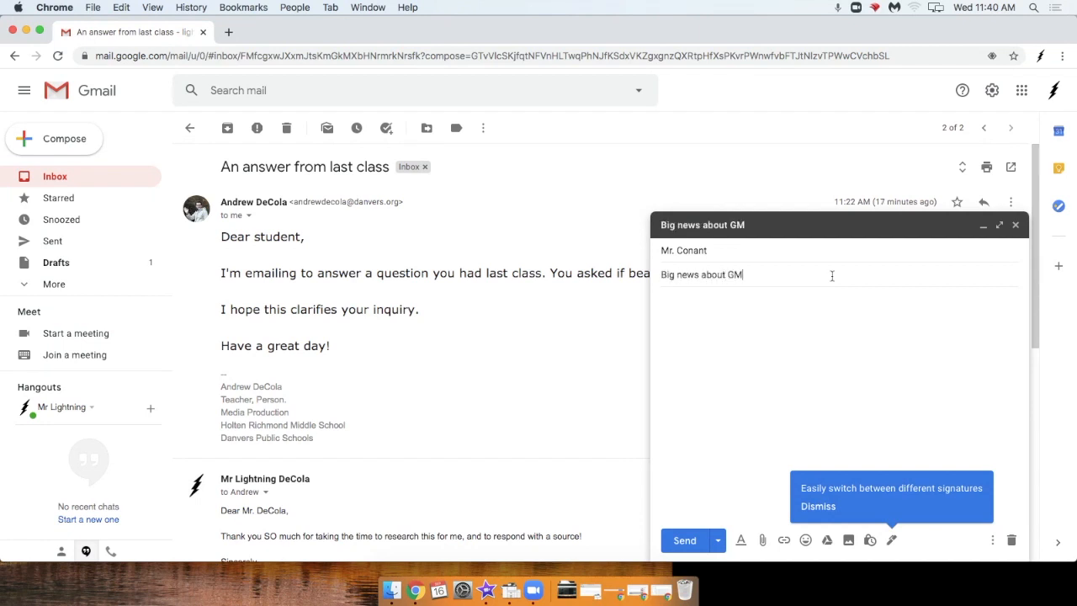
pyautogui.write('ail')
pyautogui.press('Tab')
pyautogui.moveTo(754, 276); pyautogui.dragTo(659, 277)
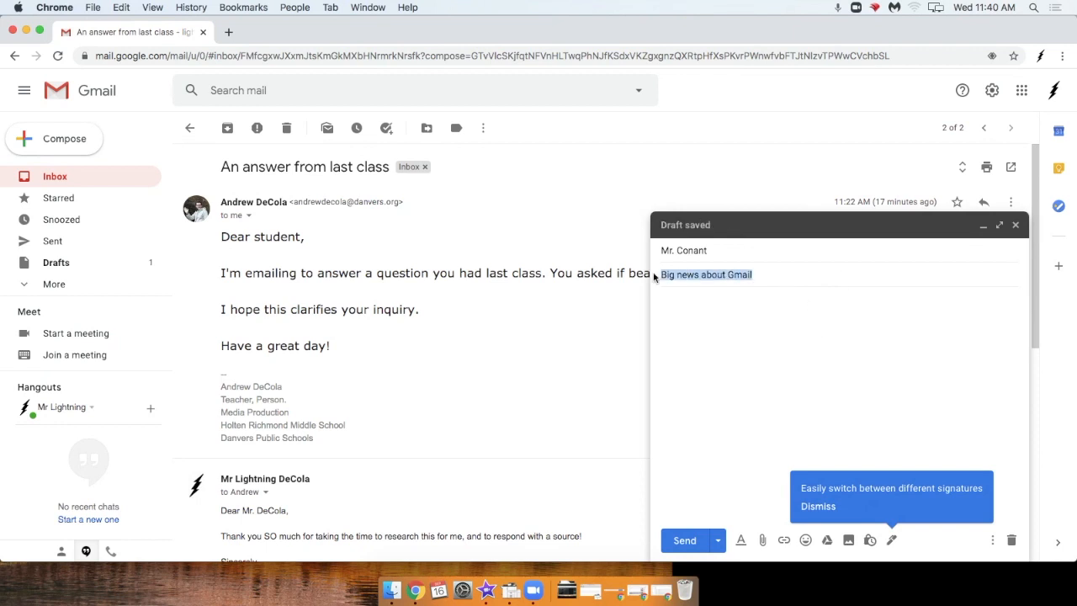
pyautogui.click(713, 302)
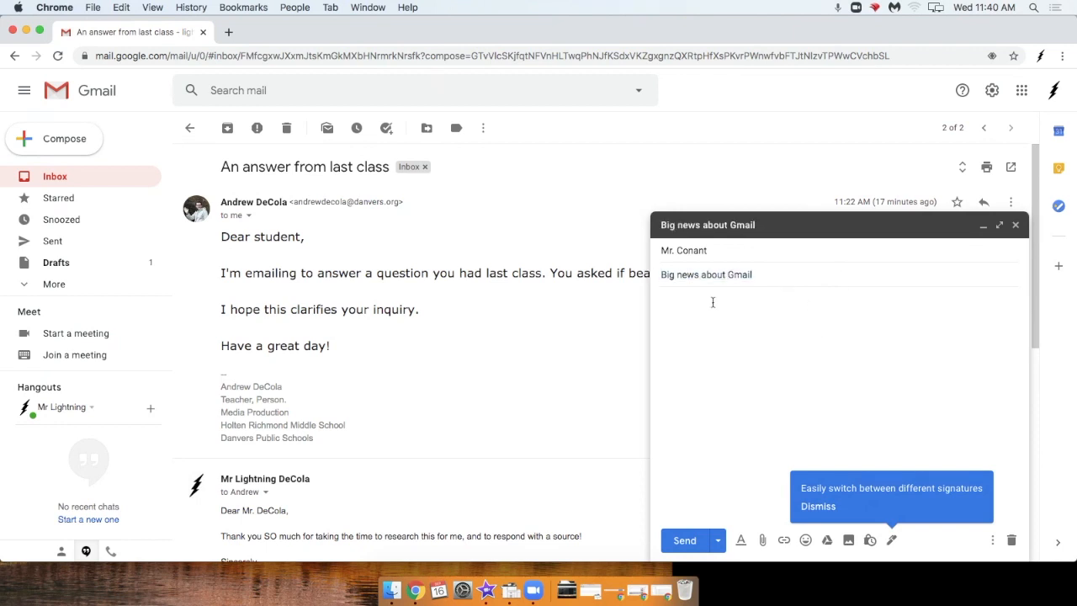
pyautogui.click(770, 278)
pyautogui.write(', GMAIL IS FUN, GMAIL IS')
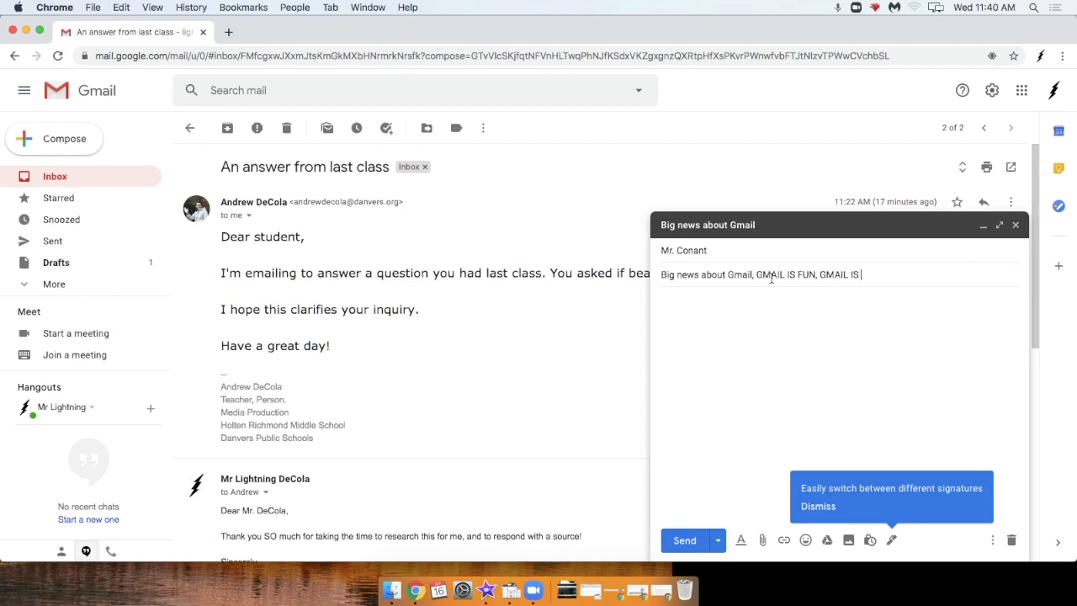
pyautogui.write(' EASY, AND THIS SUBJECT IS TOO LONG')
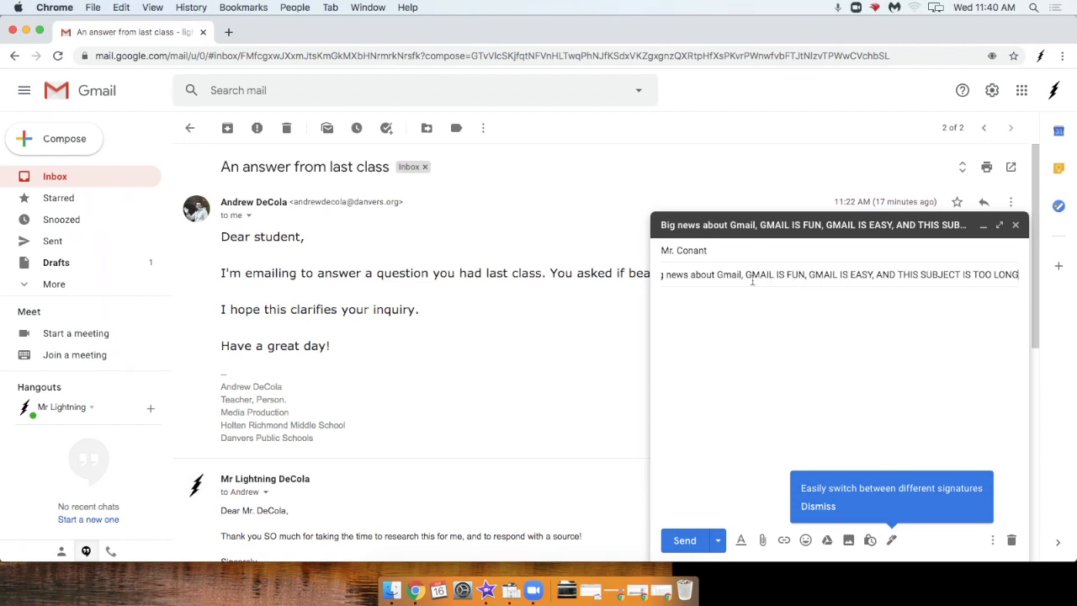
pyautogui.moveTo(740, 278); pyautogui.dragTo(993, 277)
pyautogui.press('BackSpace')
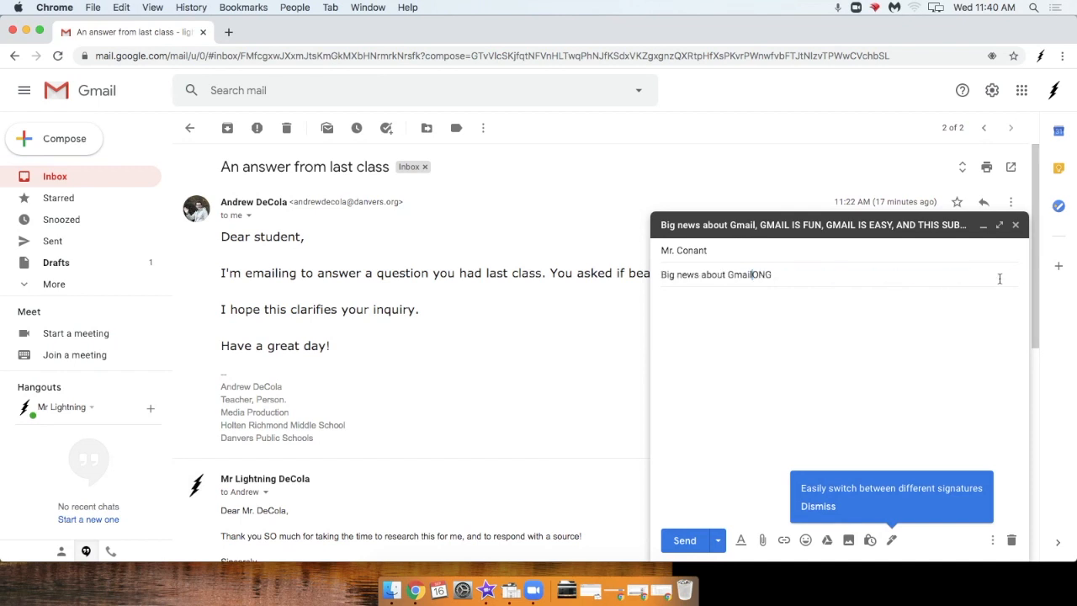
pyautogui.click(791, 273)
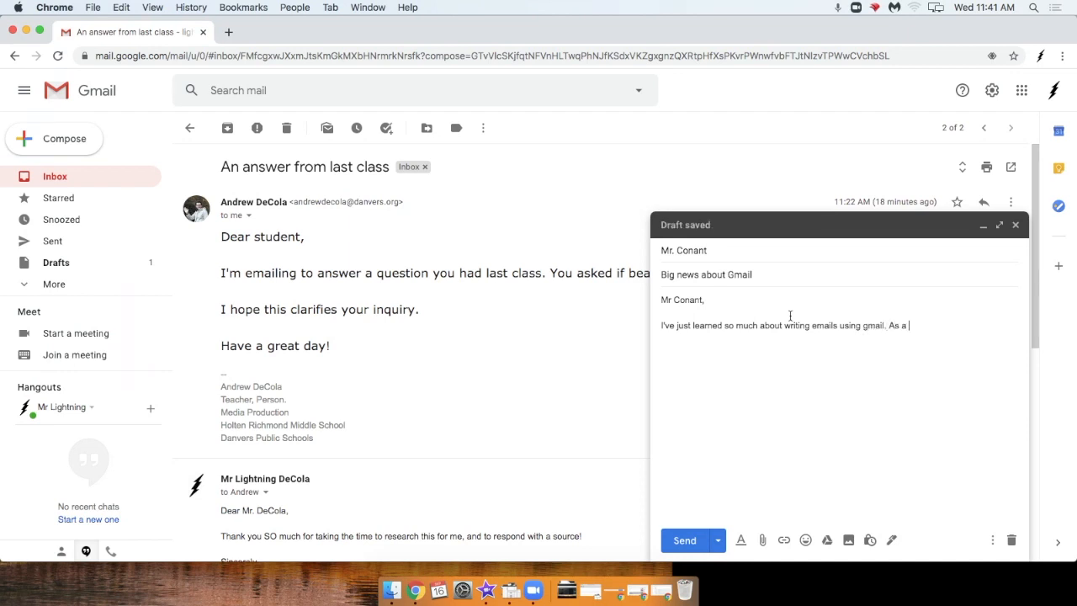
# Continue the message body's second sentence with "matter of fact, I've even learned how to add links"
pyautogui.write('ma')
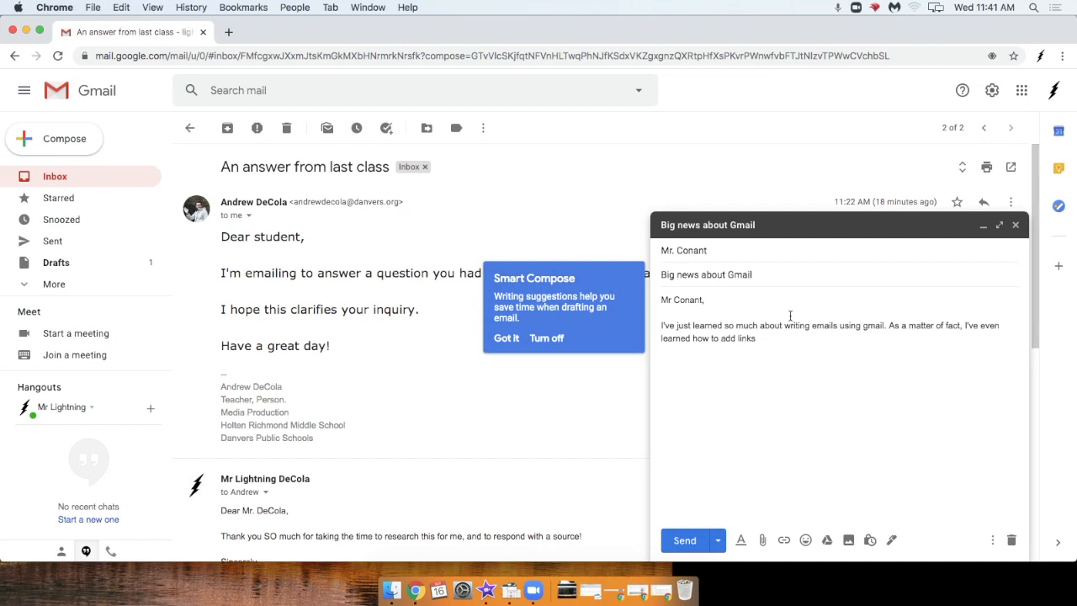
# Search Google Images for "smiley face" in a new browser tab
pyautogui.click(229, 32)
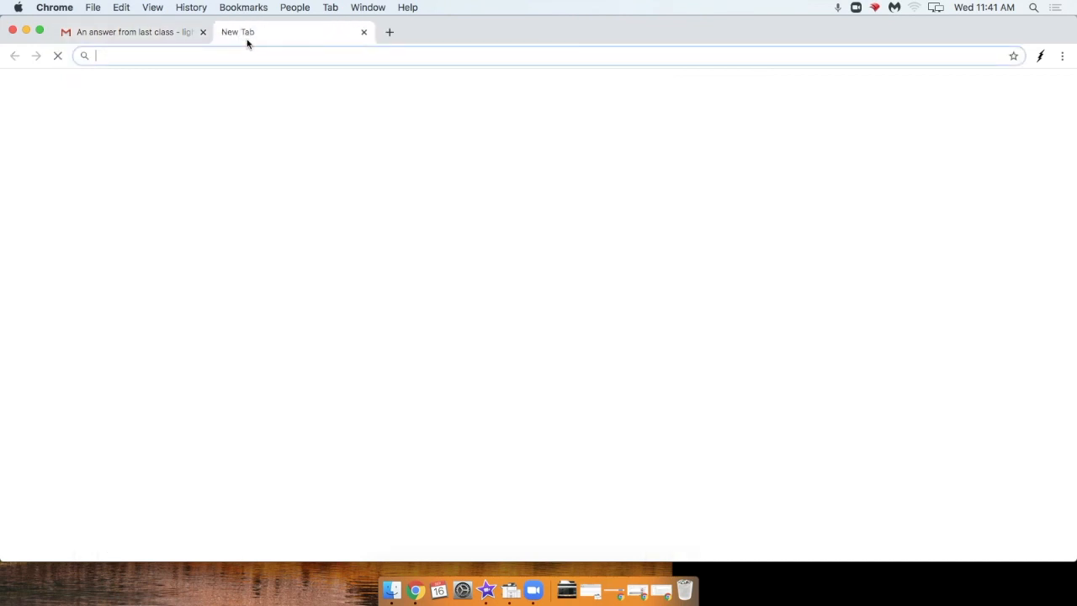
pyautogui.write('smiley face')
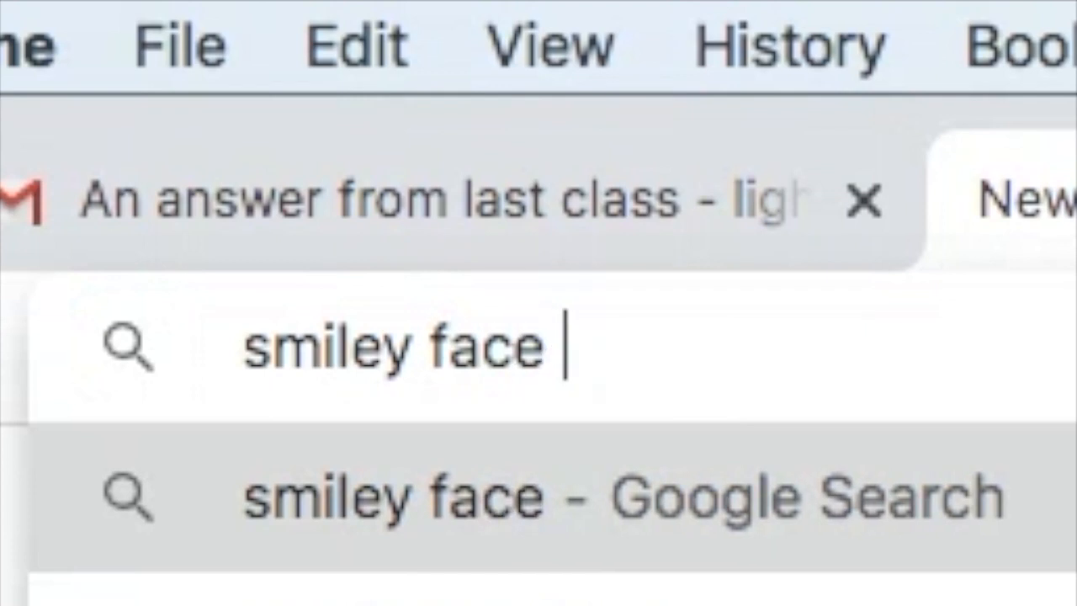
pyautogui.press('Return')
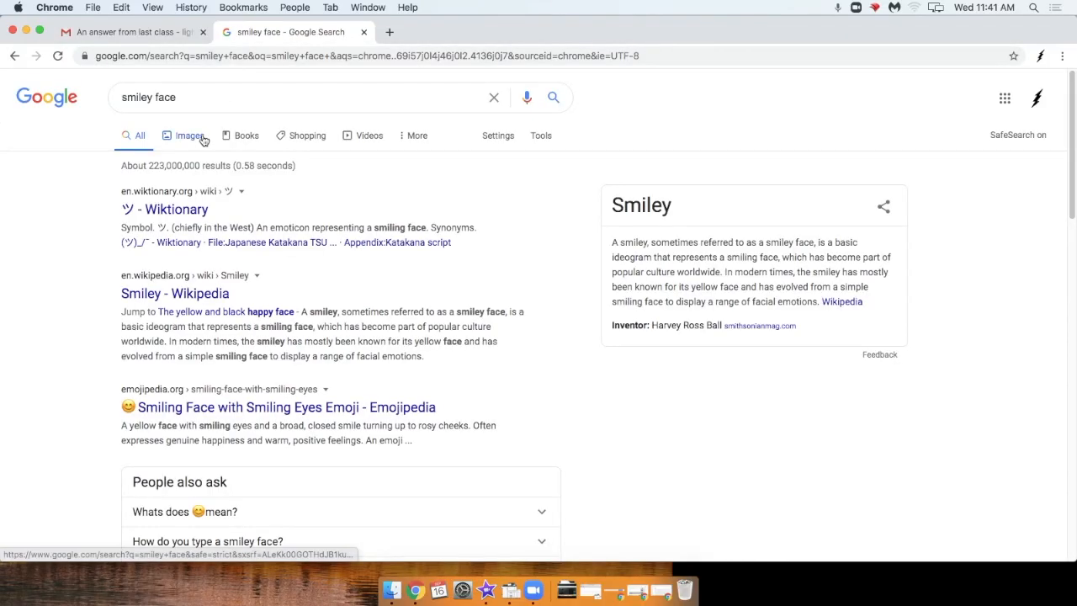
pyautogui.click(201, 137)
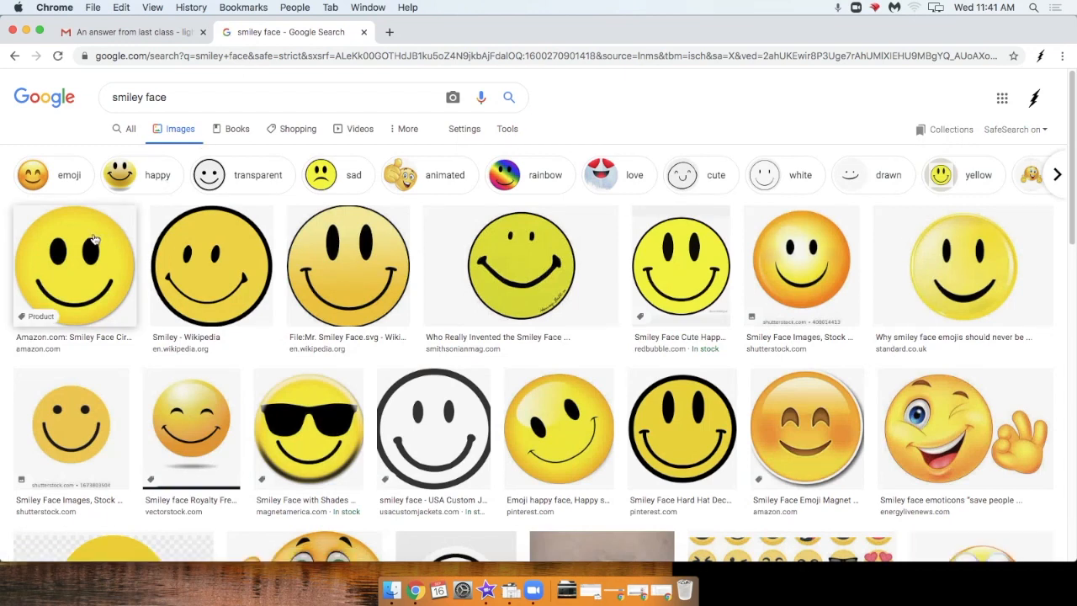
# Open the preview of the first smiley face image result and copy its link address
pyautogui.click(95, 240)
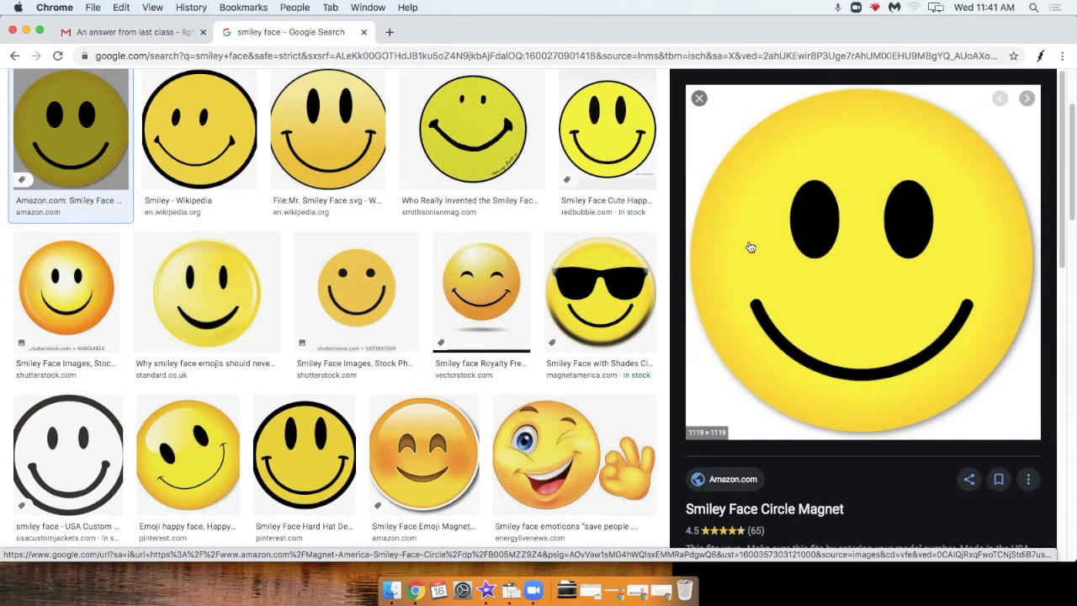
pyautogui.press('alt')
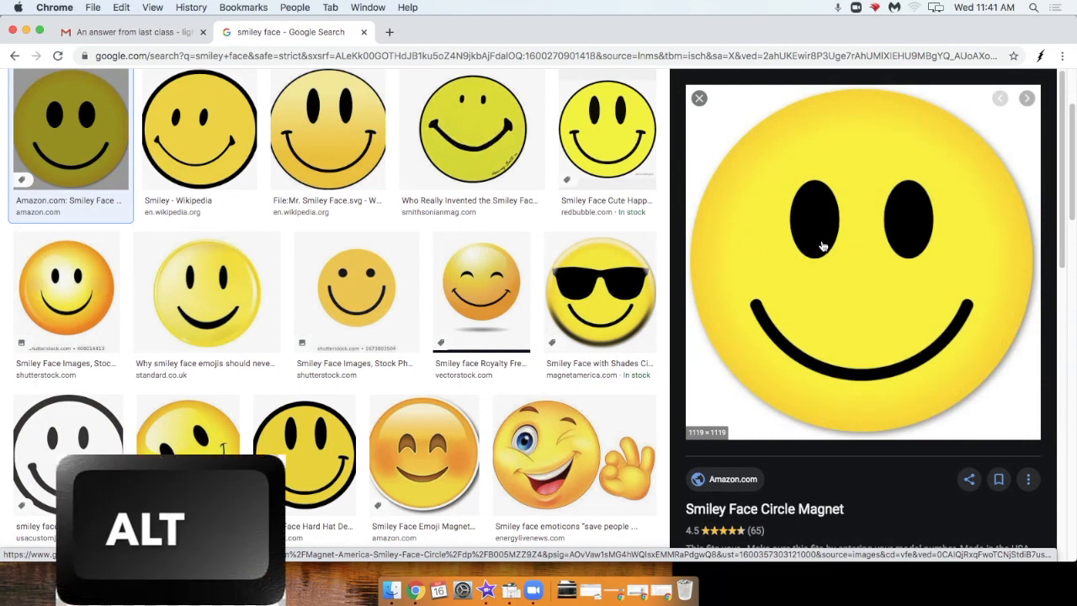
pyautogui.rightClick(823, 246)
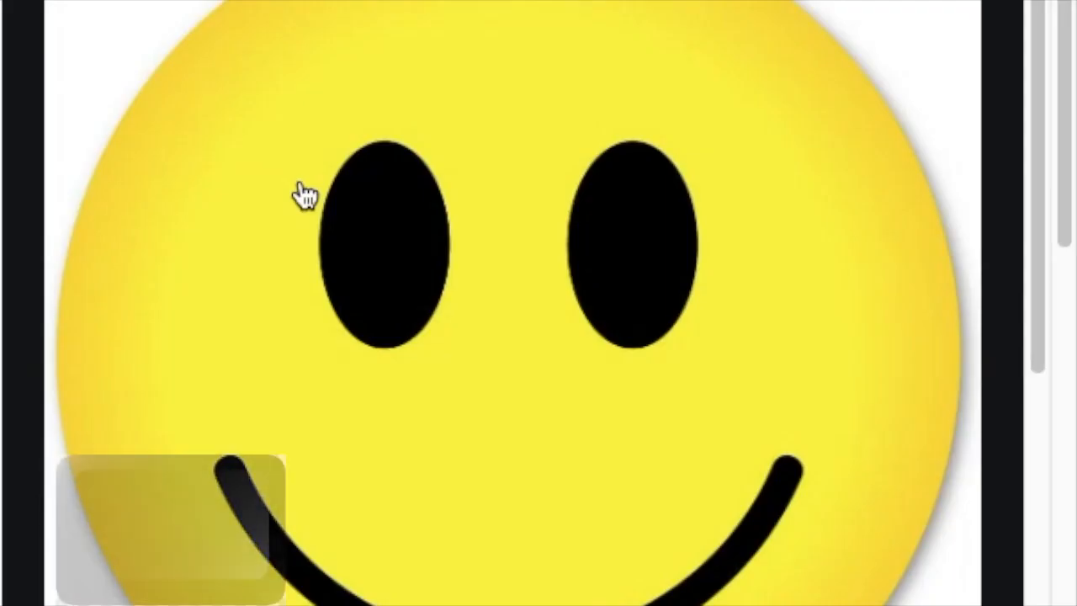
pyautogui.press('alt')
pyautogui.rightClick(822, 247)
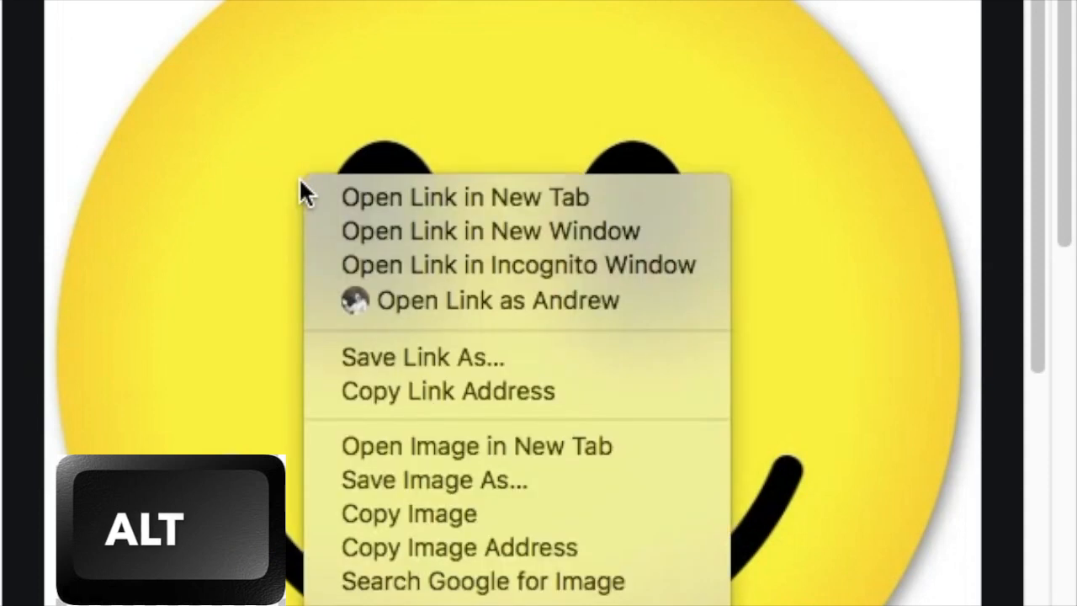
pyautogui.click(367, 395)
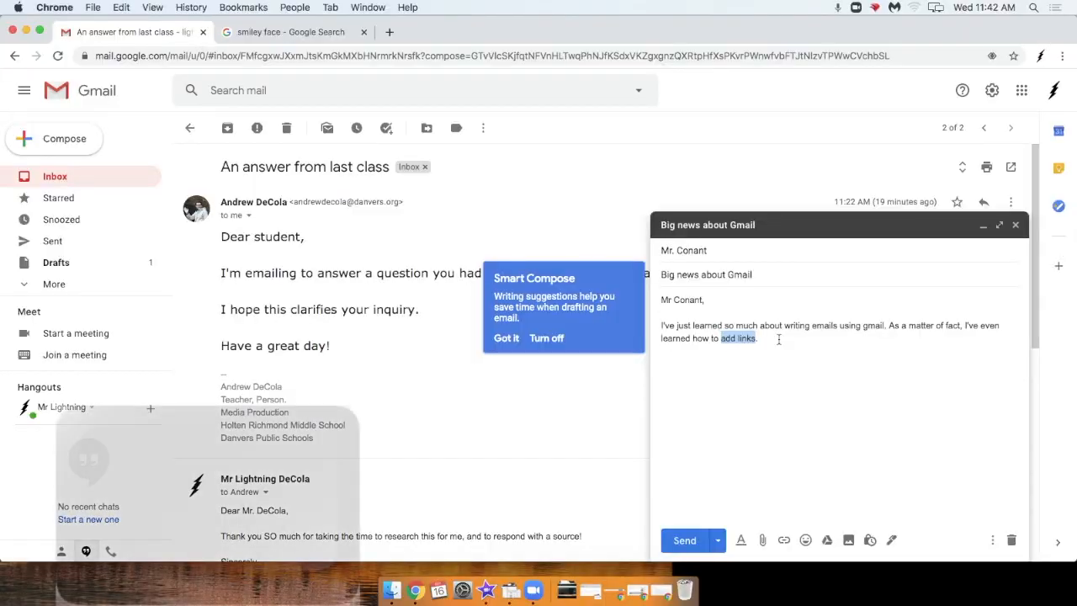
pyautogui.hotkey('ctrl', 'k')
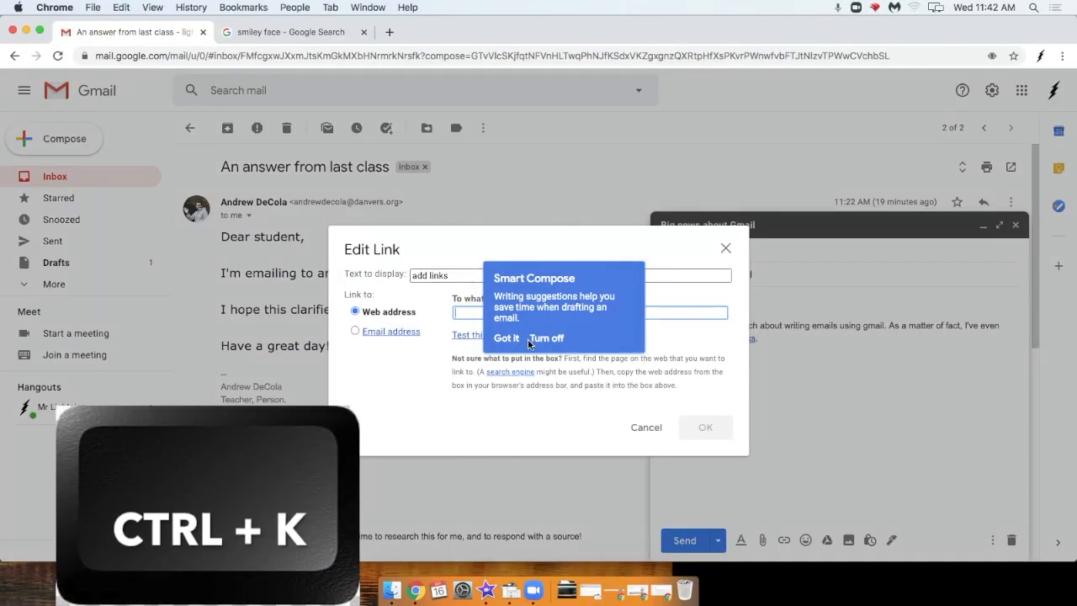
pyautogui.click(507, 338)
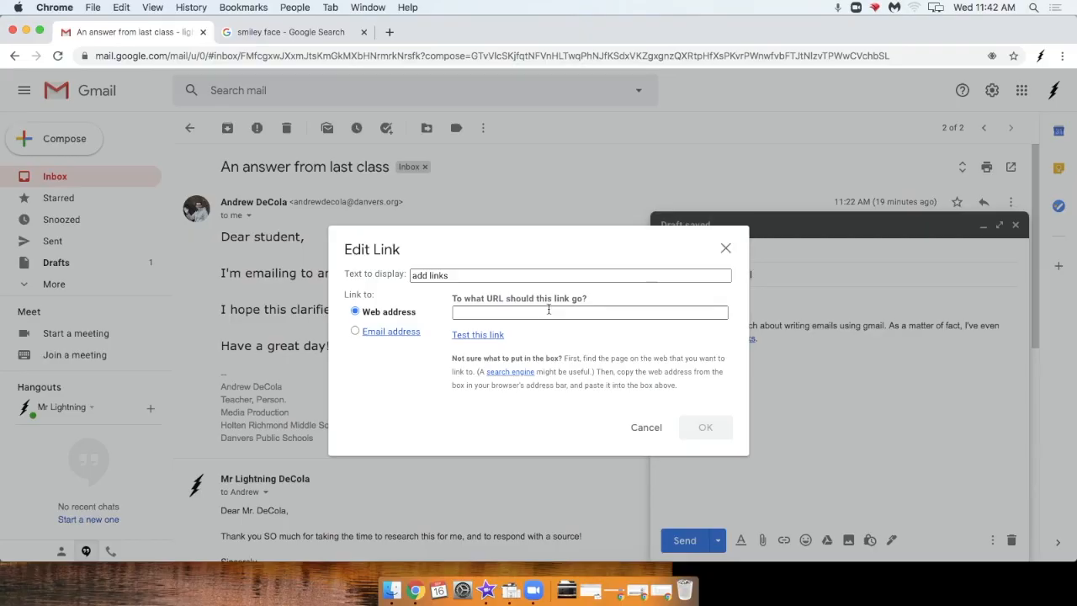
pyautogui.click(498, 278)
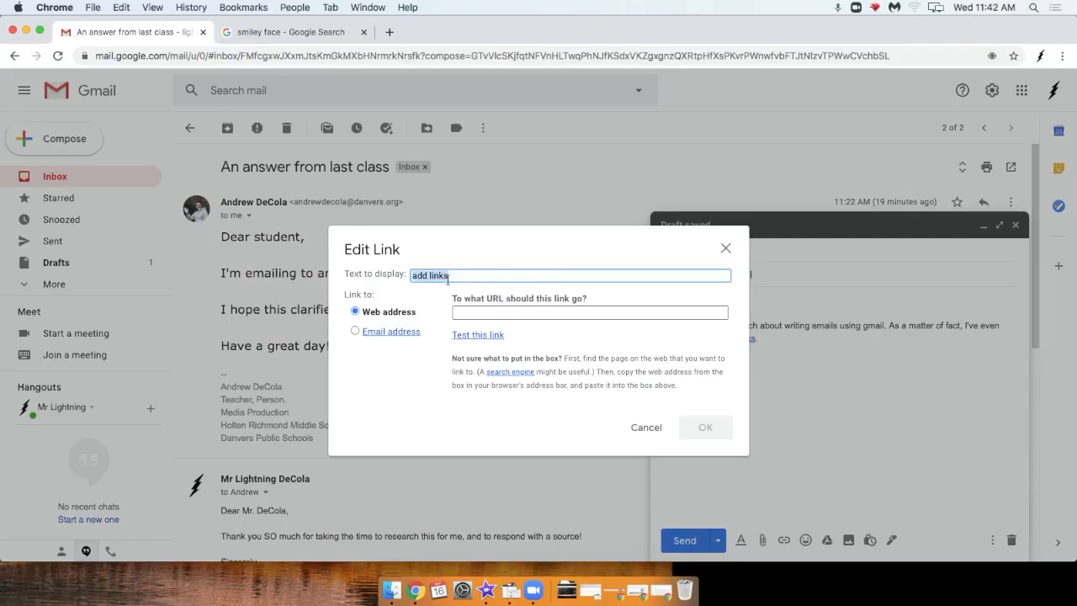
pyautogui.click(479, 311)
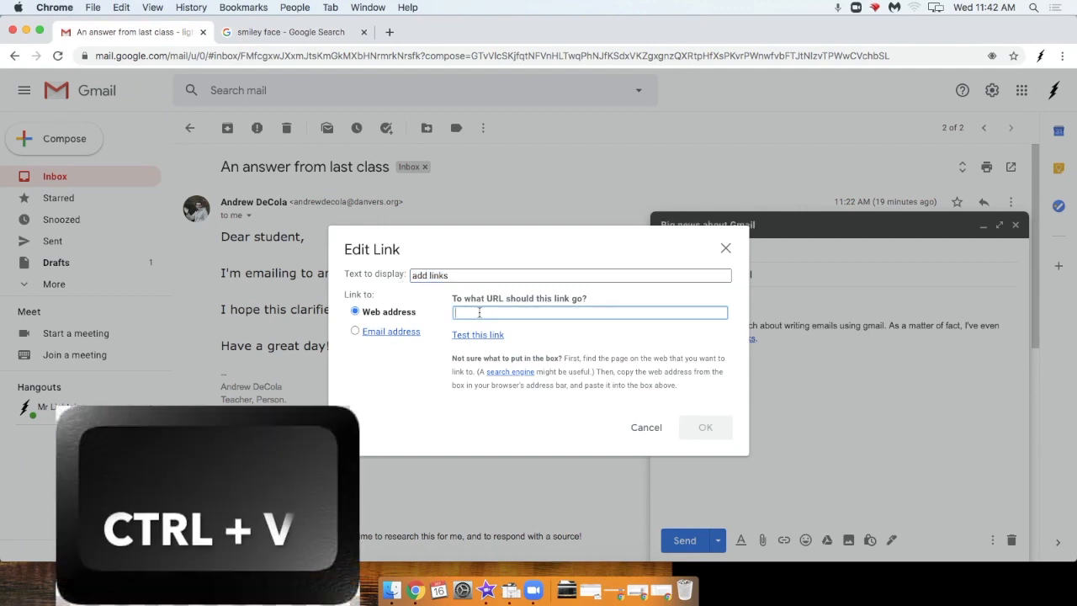
pyautogui.hotkey('ctrl', 'v')
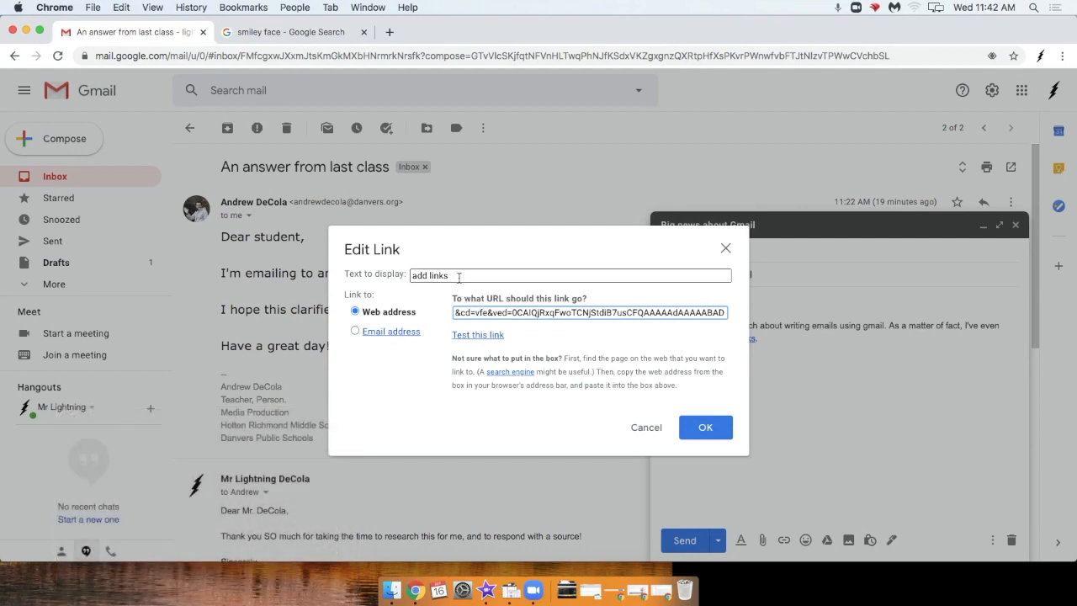
pyautogui.tripleClick(494, 312)
pyautogui.click(724, 248)
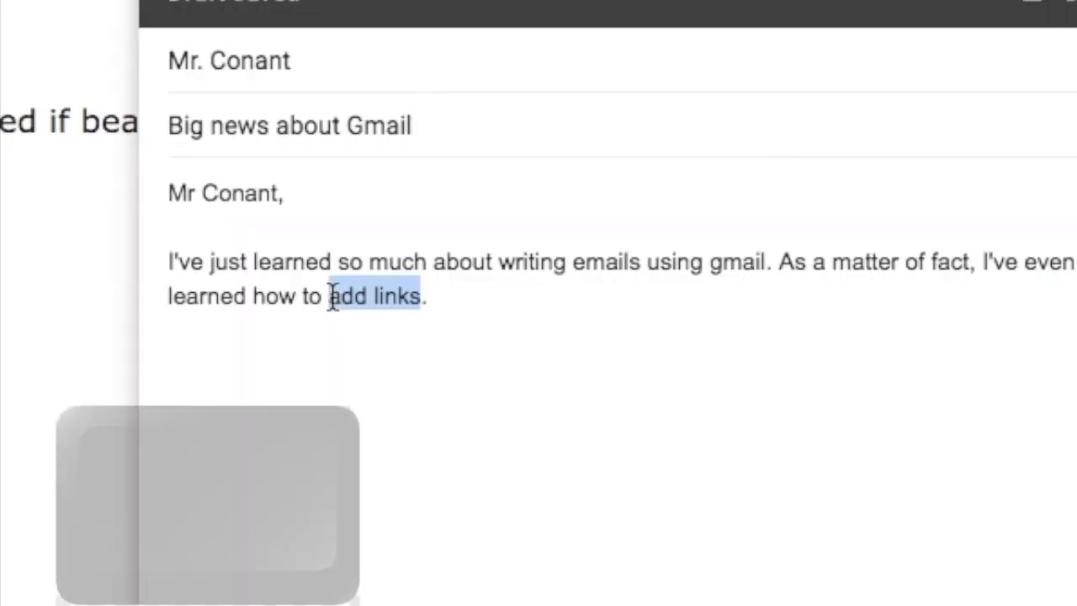
# Turn the words "add links" in the message body into a hyperlink to the copied smiley face image address
pyautogui.hotkey('ctrl', 'k')
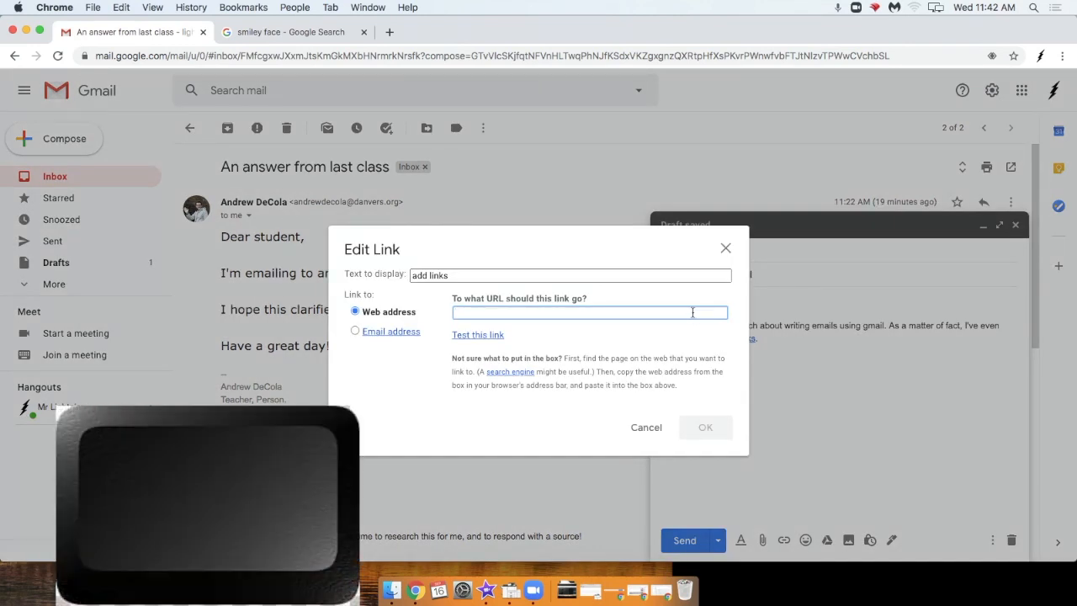
pyautogui.hotkey('ctrl', 'v')
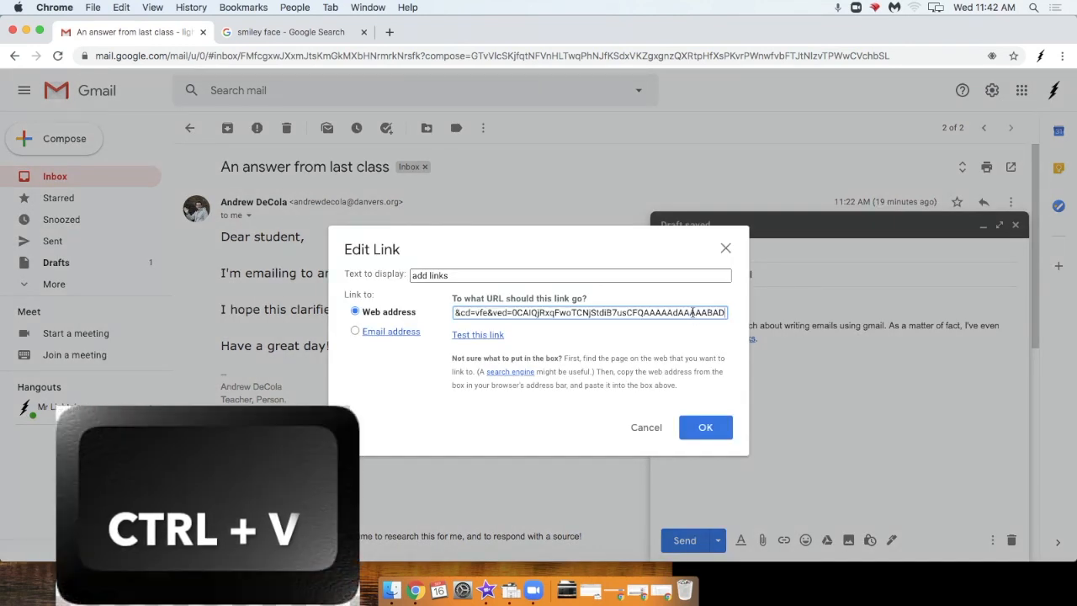
pyautogui.click(705, 427)
pyautogui.click(705, 422)
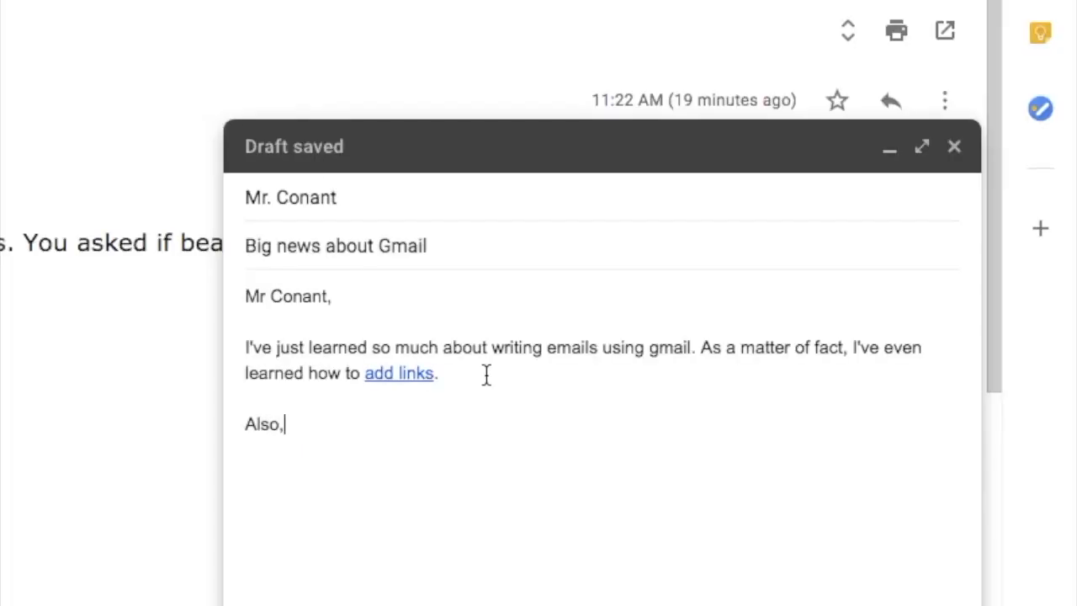
# Add a second body paragraph reading "Also, I want to thank you for all the hard work you've been doing getting ready for the school year."
pyautogui.write('Also, I want to thank you')
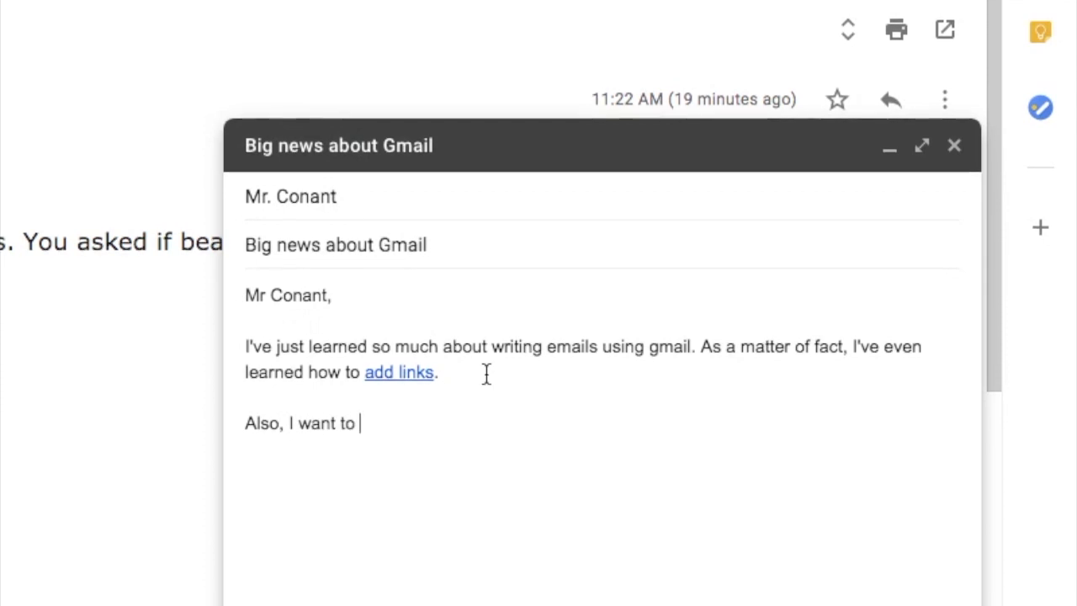
pyautogui.write(" for all the hard work you've been doing getting ready for the school y")
pyautogui.press('Tab')
pyautogui.write('.')
# Sign off below the body with "Sincerely," and the sender's full name on the following line
pyautogui.press('Return')
pyautogui.press('Return')
pyautogui.press('Return')
pyautogui.write('Sincerely,')
pyautogui.press('Return')
pyautogui.write('Andrew DeCola')
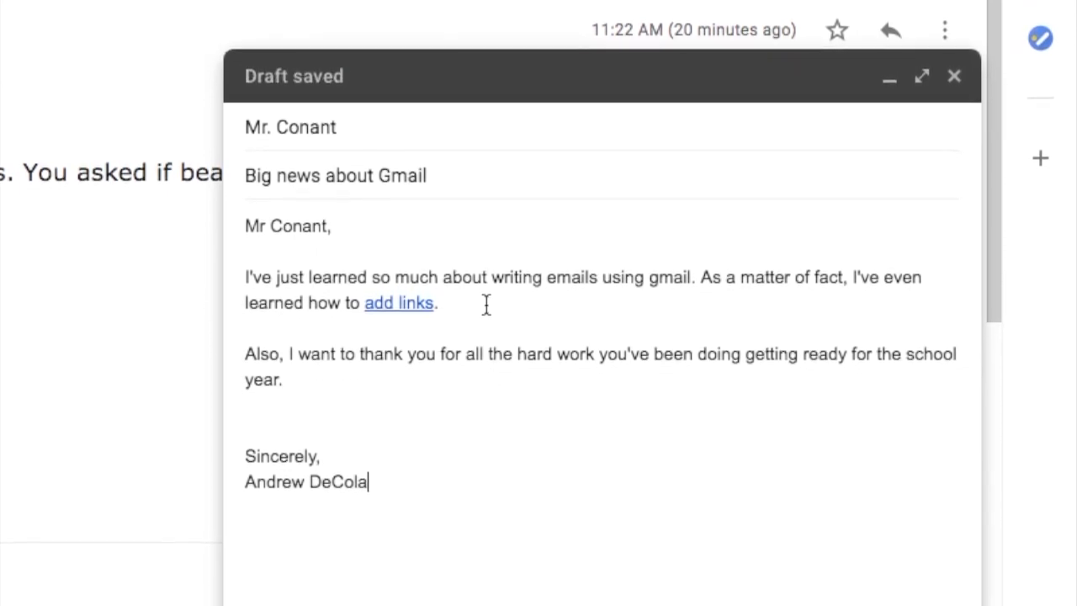
# Check the recipient and the subject line of the drafted message
pyautogui.click(379, 128)
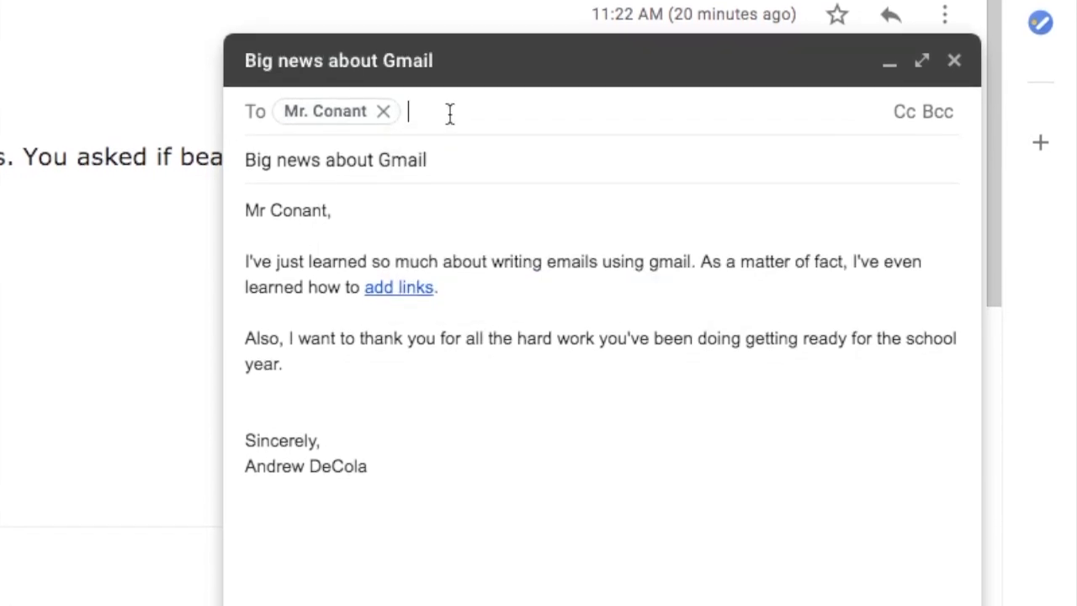
pyautogui.click(451, 152)
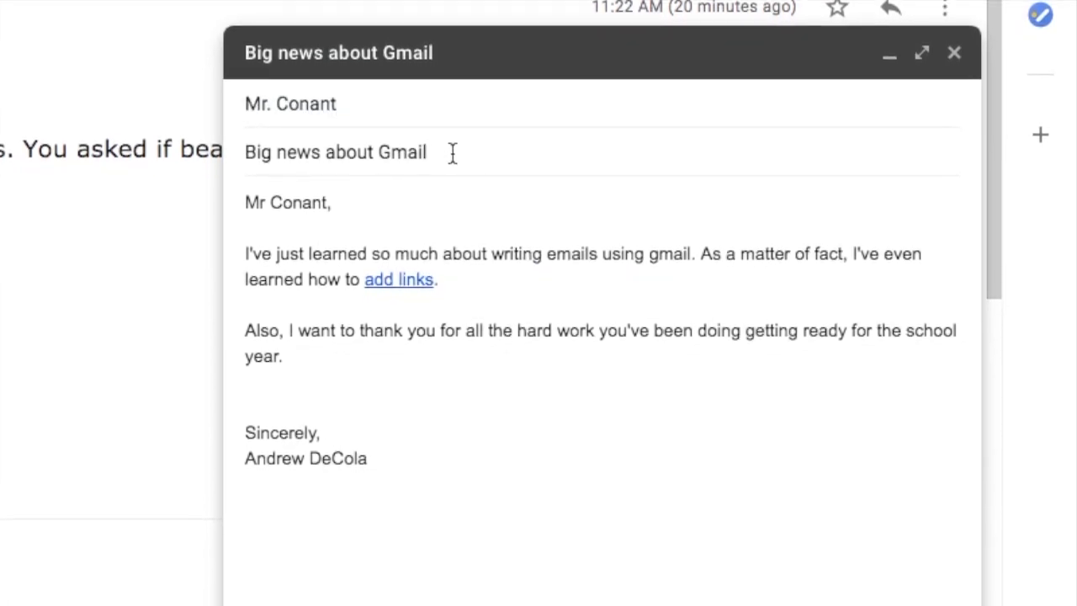
pyautogui.moveTo(427, 152); pyautogui.dragTo(225, 149)
# Add "Dear" before the teacher's name in the greeting and keep the comma after it
pyautogui.click(371, 194)
pyautogui.moveTo(366, 188)
pyautogui.mouseDown()
pyautogui.moveTo(245, 180)
pyautogui.moveTo(354, 180)
pyautogui.mouseUp()
pyautogui.click(245, 179)
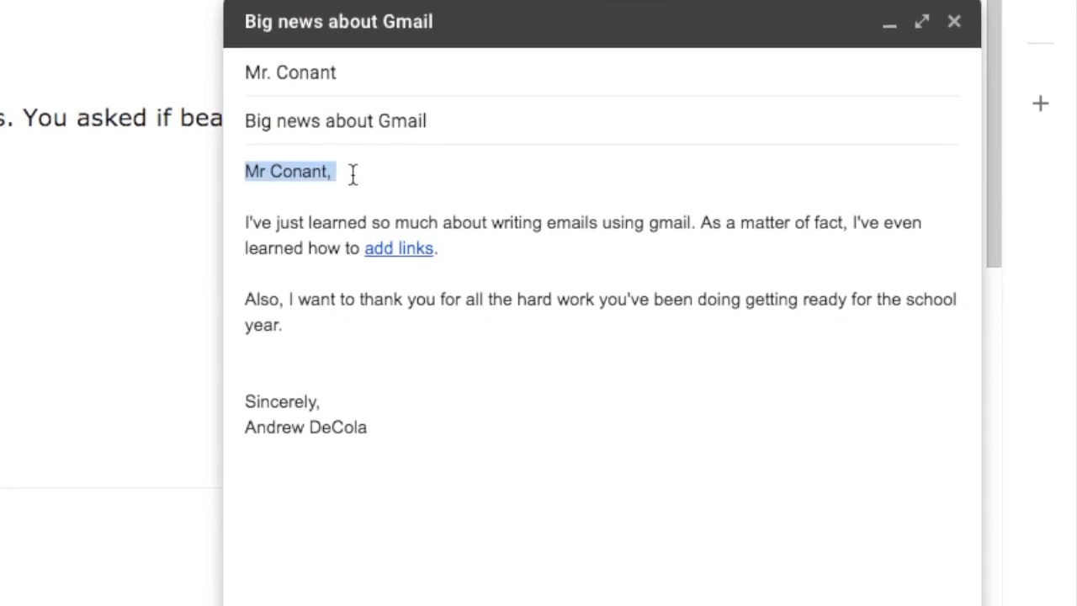
pyautogui.click(251, 168)
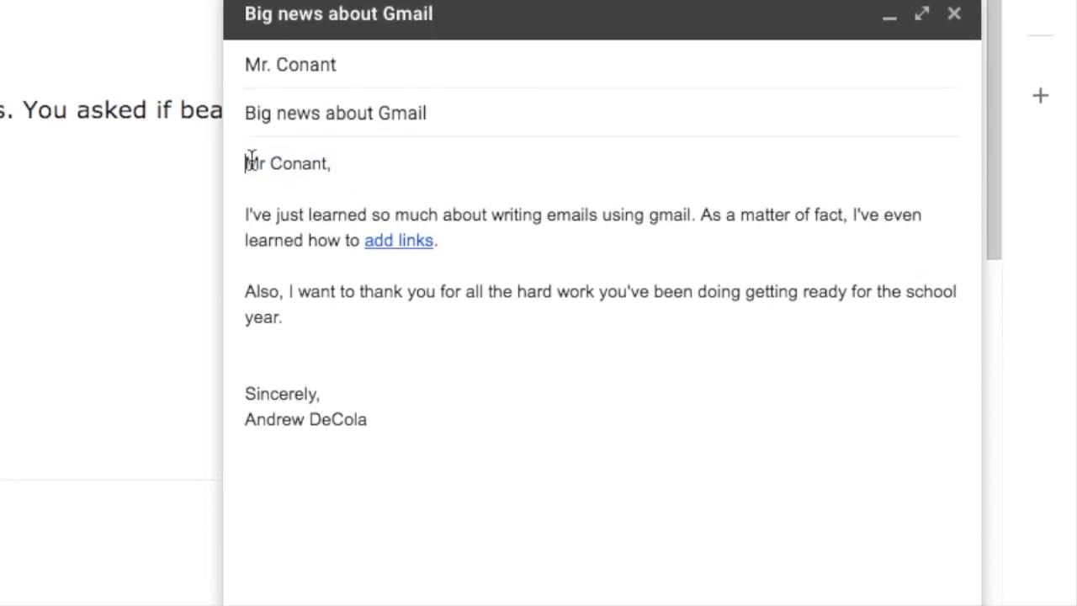
pyautogui.write('Dear')
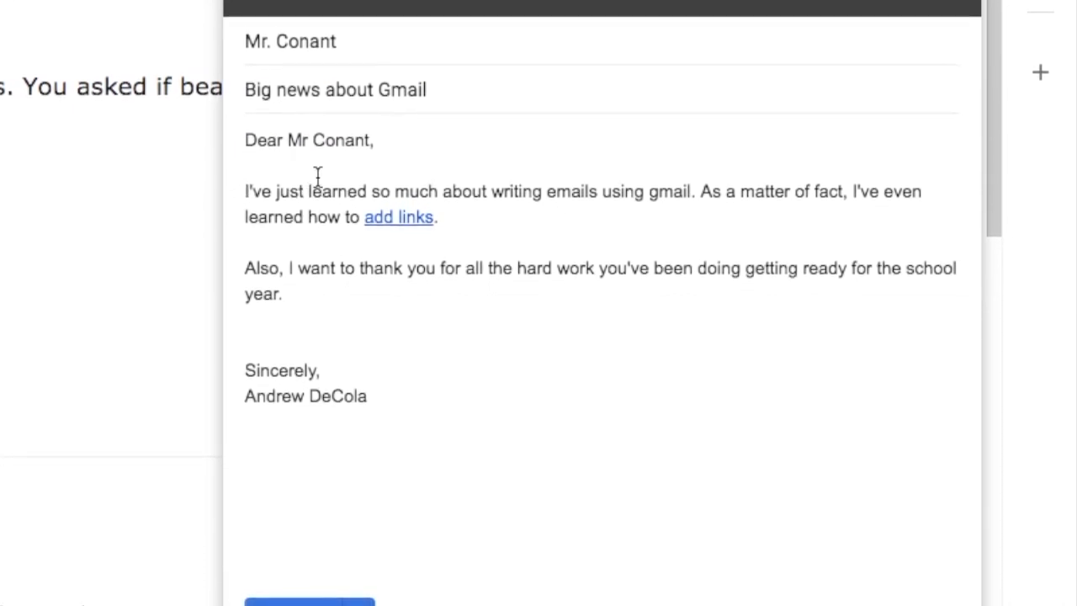
pyautogui.moveTo(371, 140); pyautogui.dragTo(288, 140)
pyautogui.click(371, 132)
pyautogui.write(',')
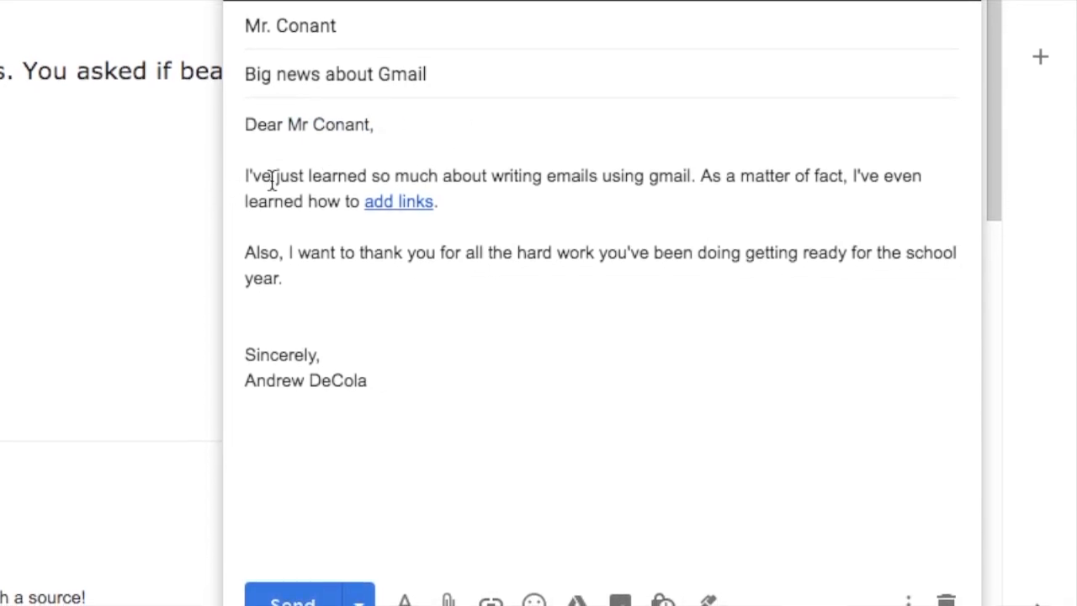
# Review both body paragraphs and the sign-off, and send the email
pyautogui.moveTo(245, 174); pyautogui.dragTo(438, 174)
pyautogui.click(481, 198)
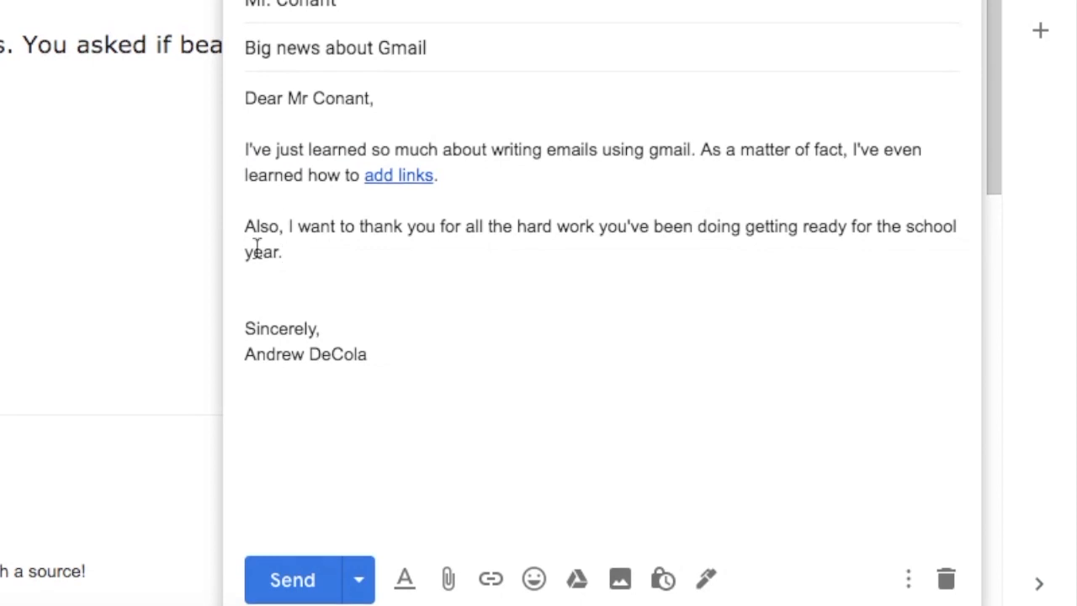
pyautogui.moveTo(245, 226); pyautogui.dragTo(318, 248)
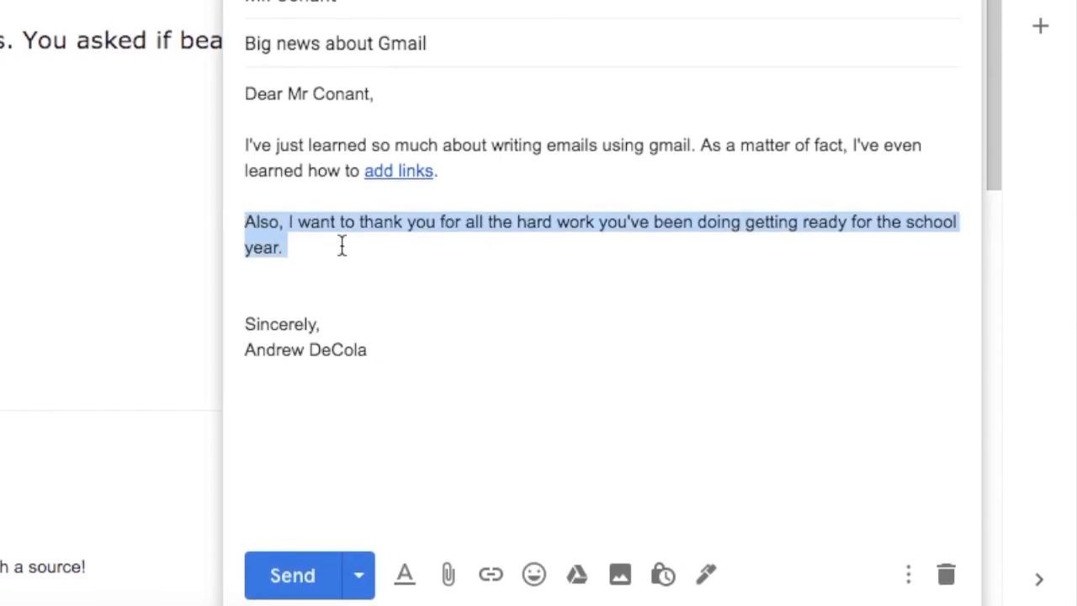
pyautogui.click(341, 244)
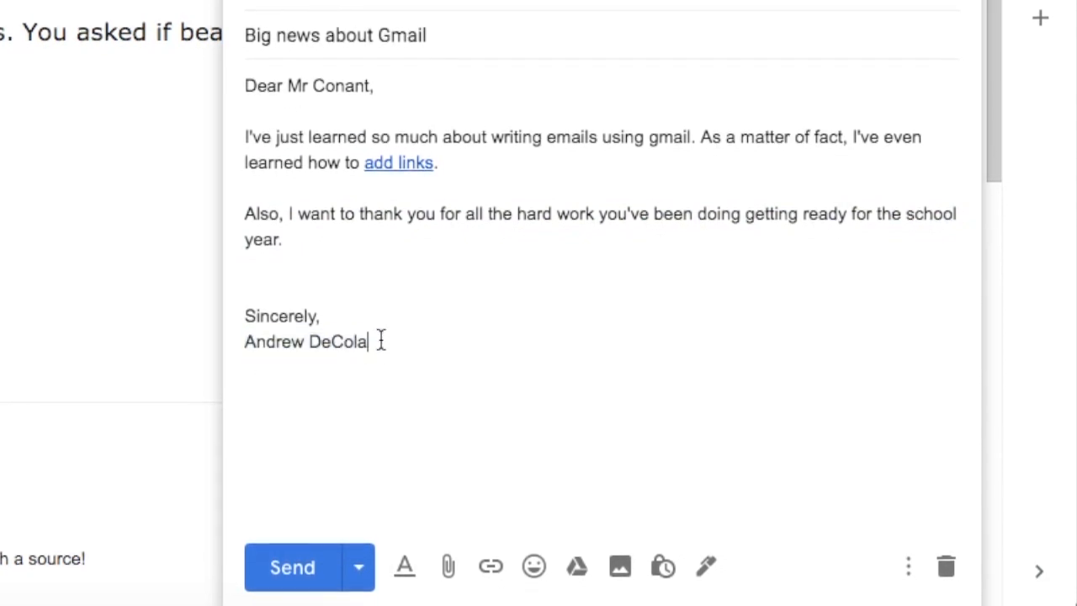
pyautogui.click(302, 572)
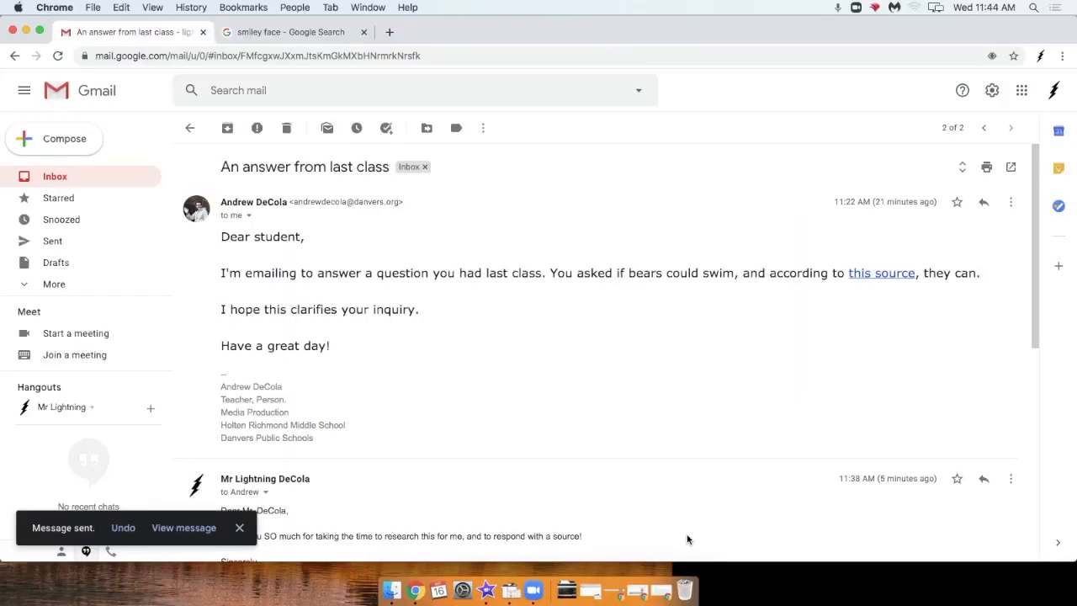